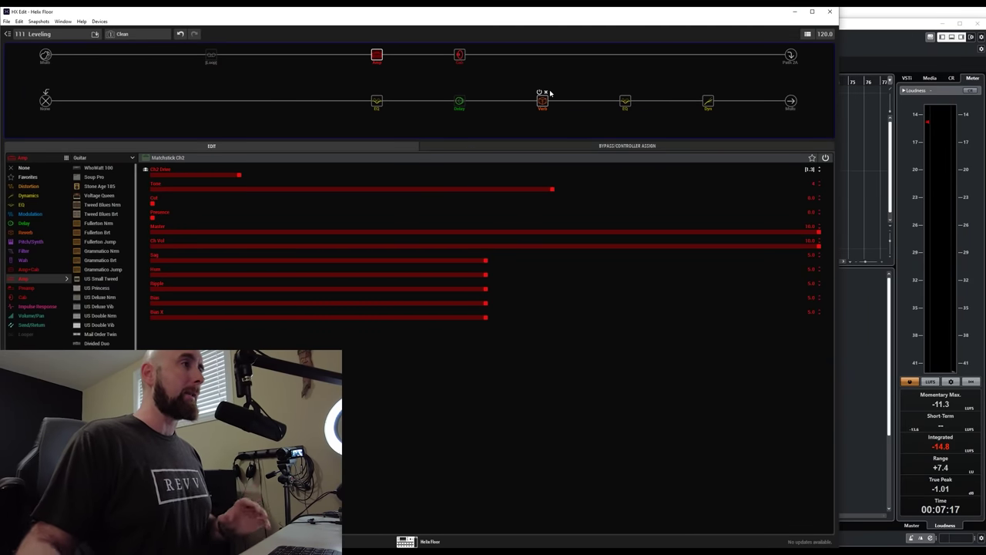
Review the parameters of the compressor, both EQ blocks, reverb, delay, cab and amp in the Leveling preset
click(705, 102)
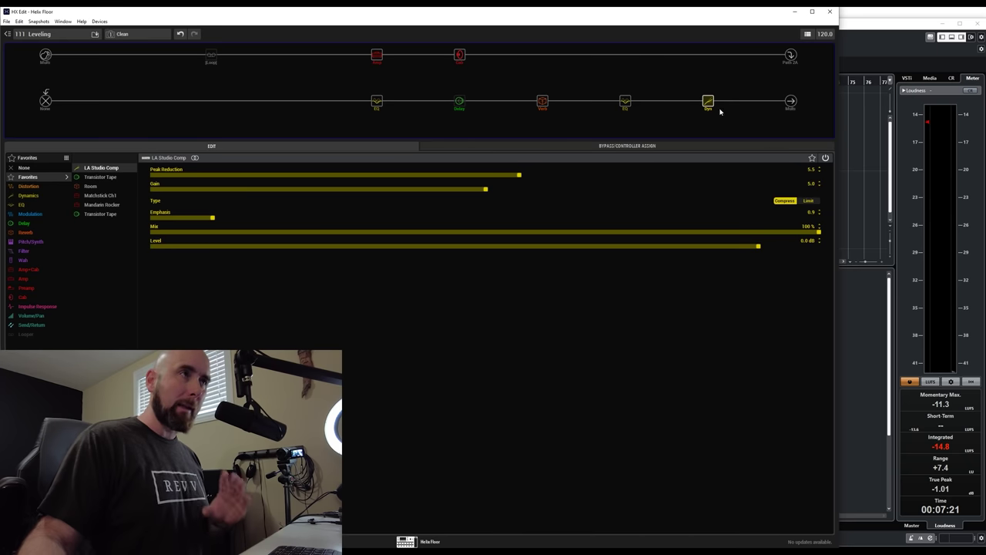
click(626, 105)
click(543, 102)
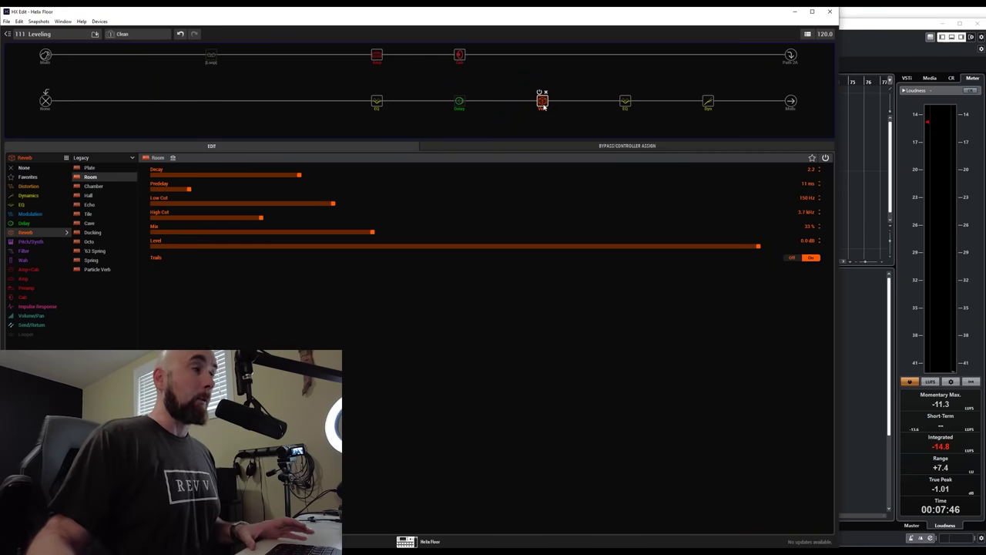
click(459, 103)
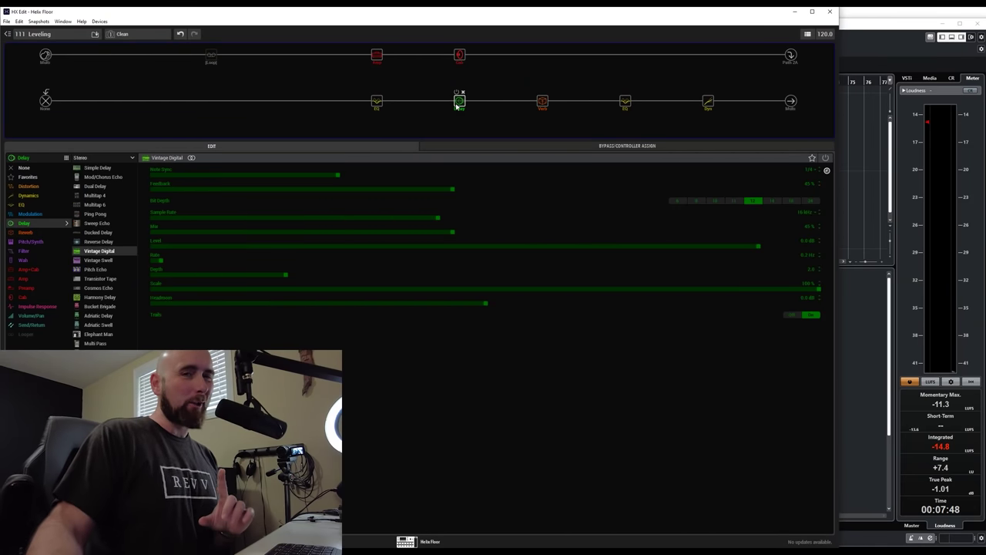
click(376, 106)
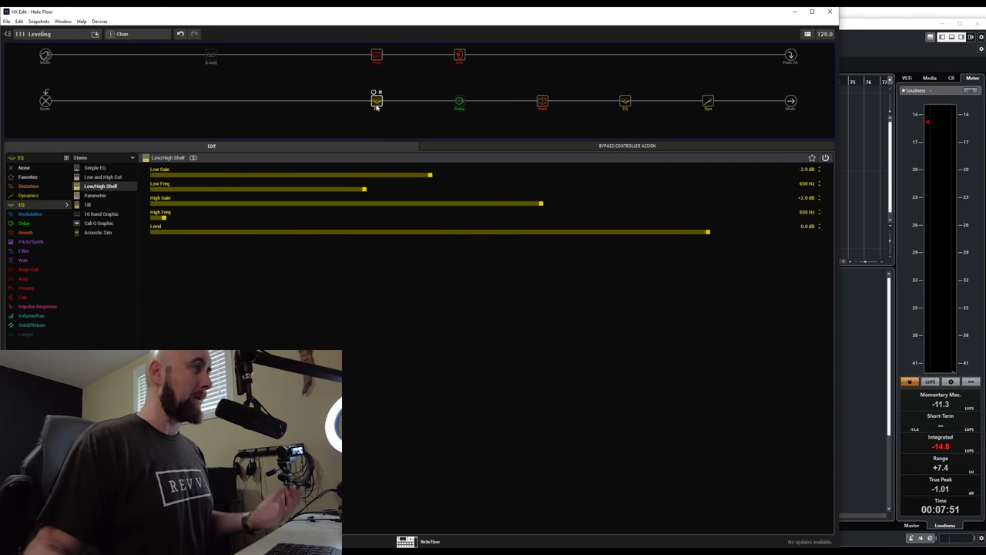
click(375, 57)
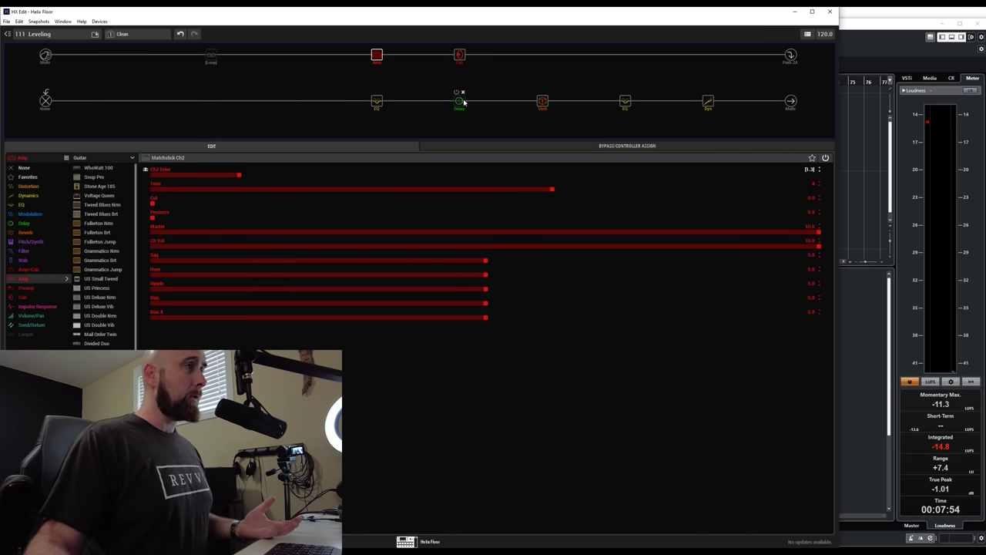
click(463, 61)
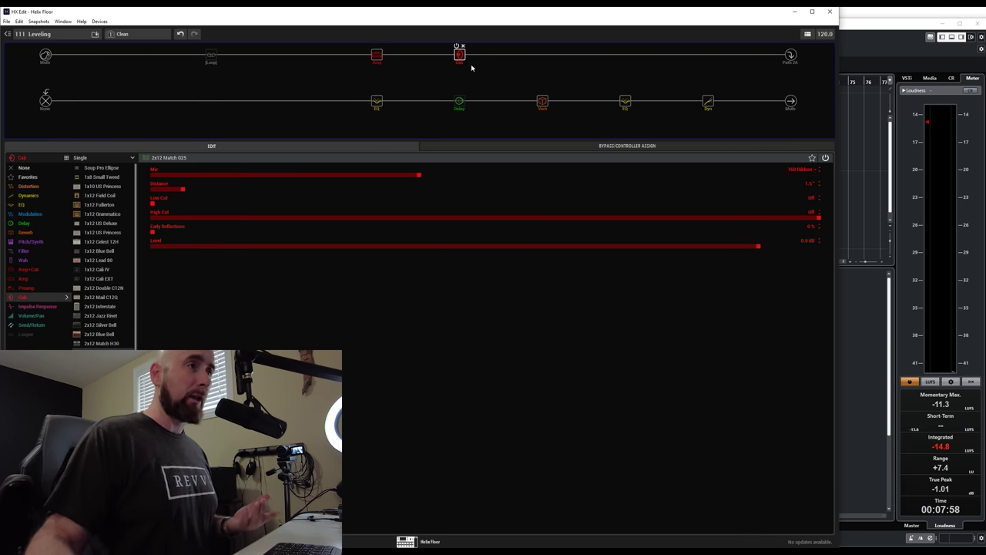
click(379, 59)
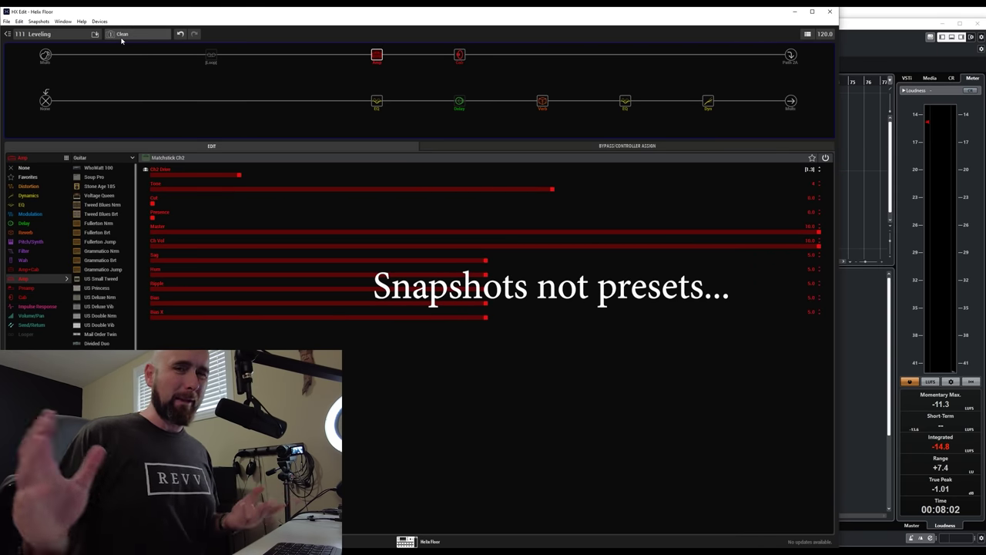
Recall the OD snapshot to compare the amp's settings and return to the Clean snapshot
click(121, 34)
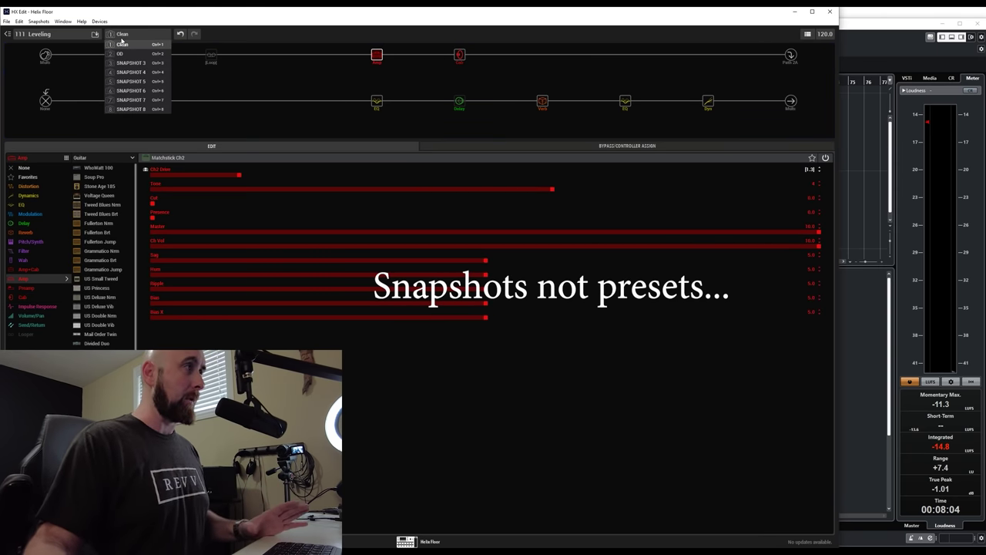
click(119, 53)
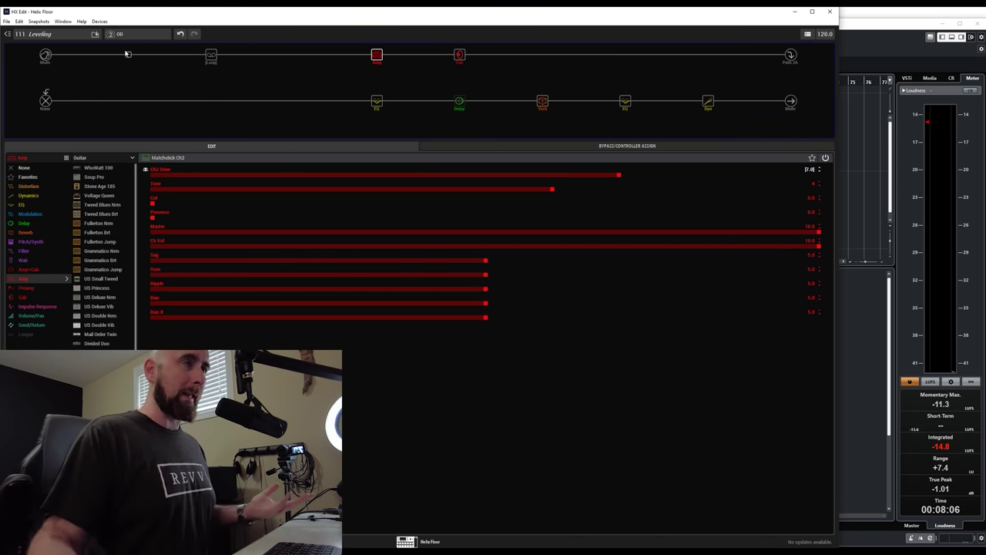
click(121, 34)
click(131, 44)
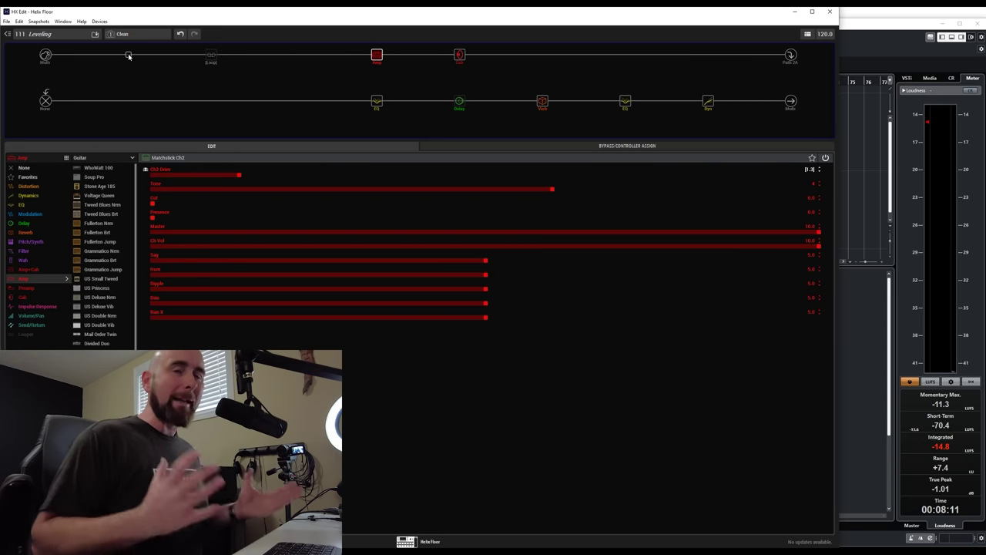
Examine the level settings along the signal chain in order, from the looper and amp through the compressor to the multi output
click(217, 62)
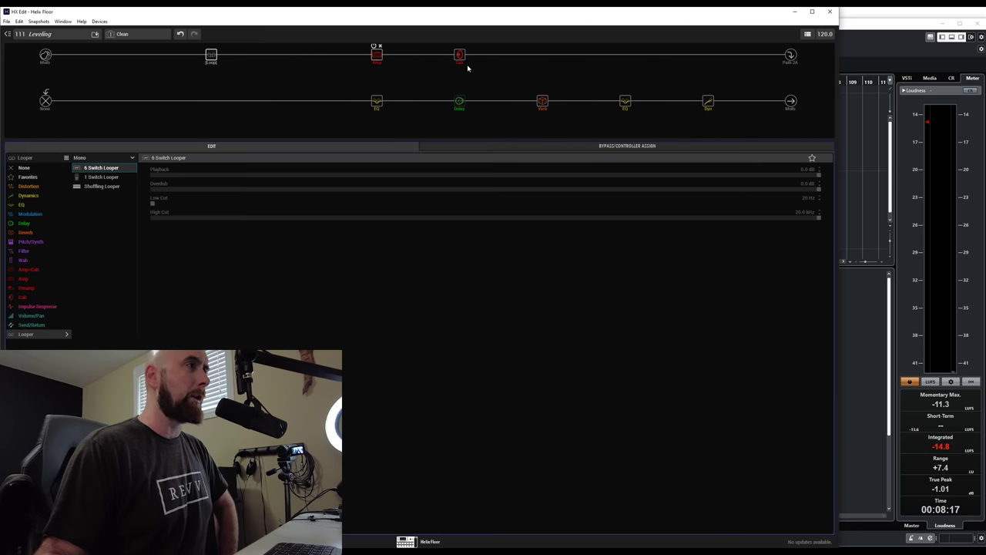
click(377, 56)
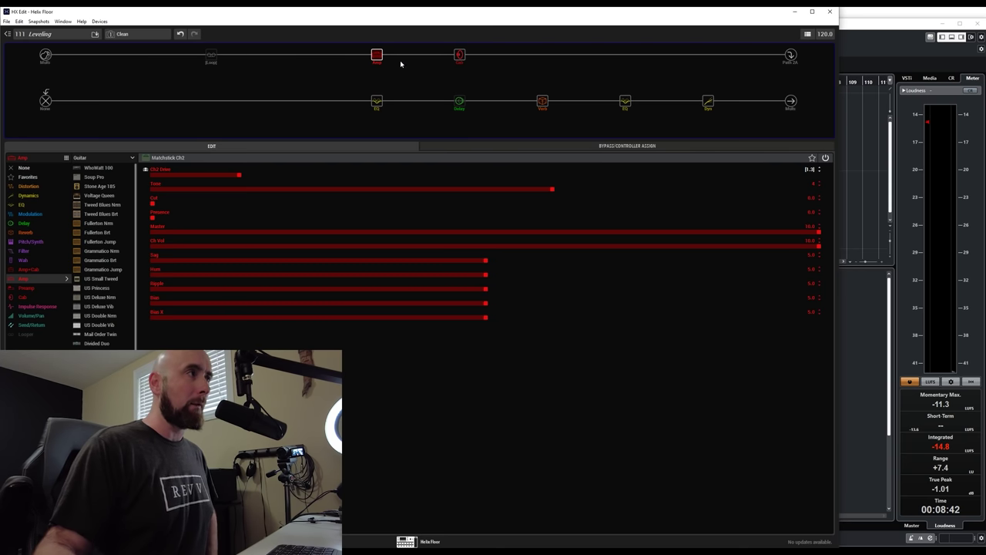
click(460, 54)
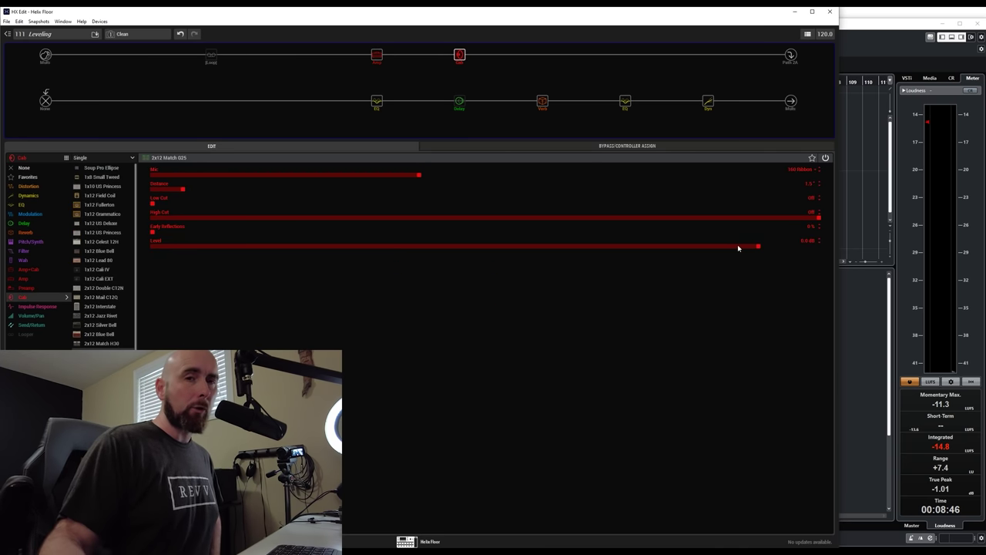
click(377, 101)
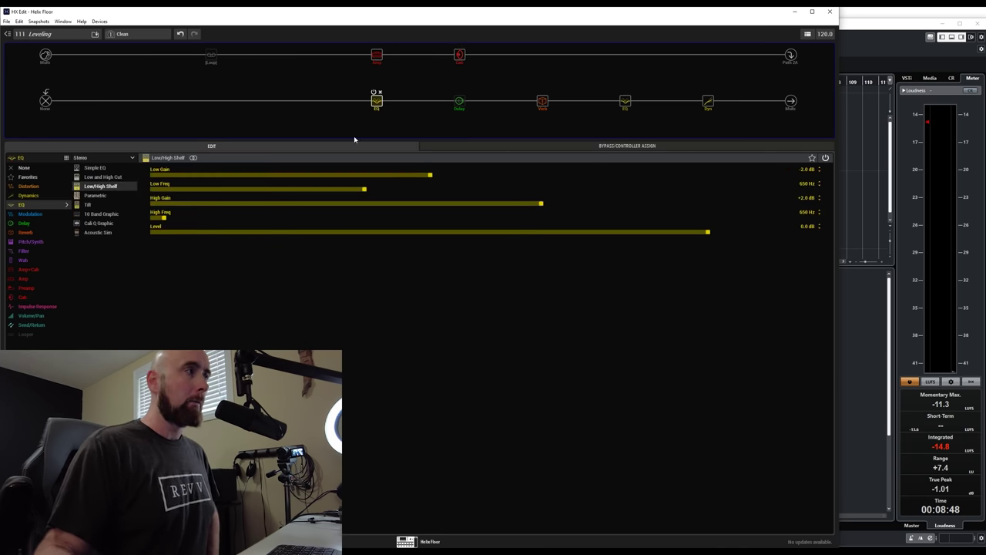
click(456, 106)
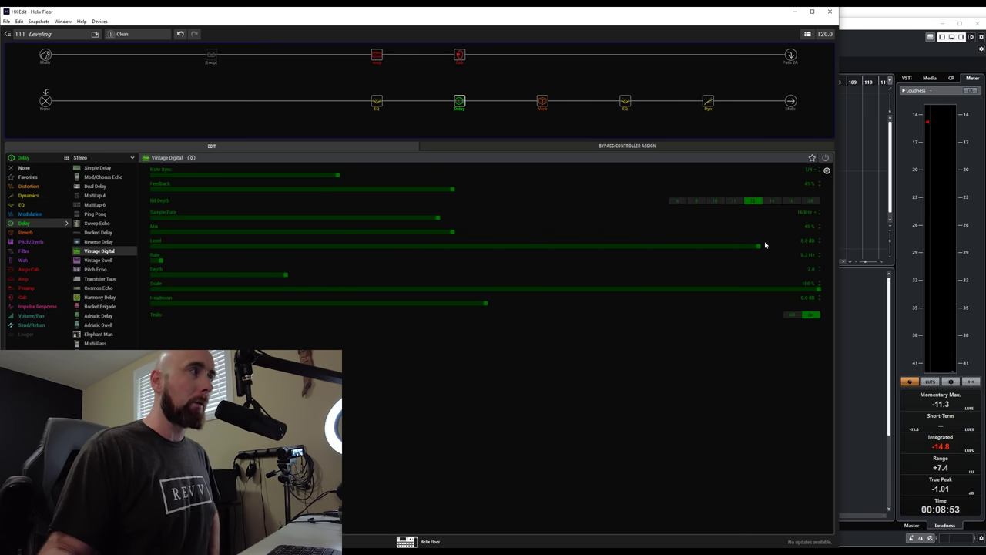
click(543, 101)
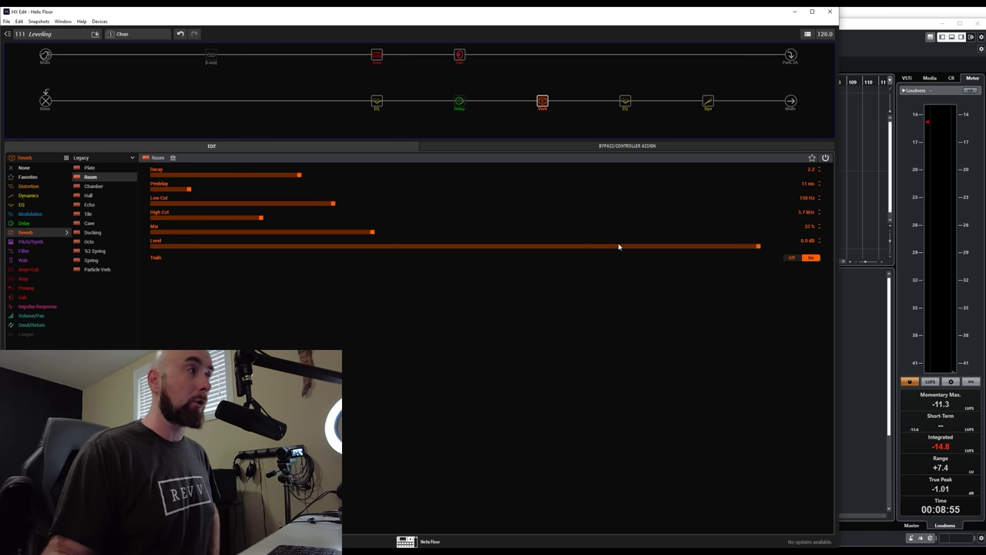
click(625, 101)
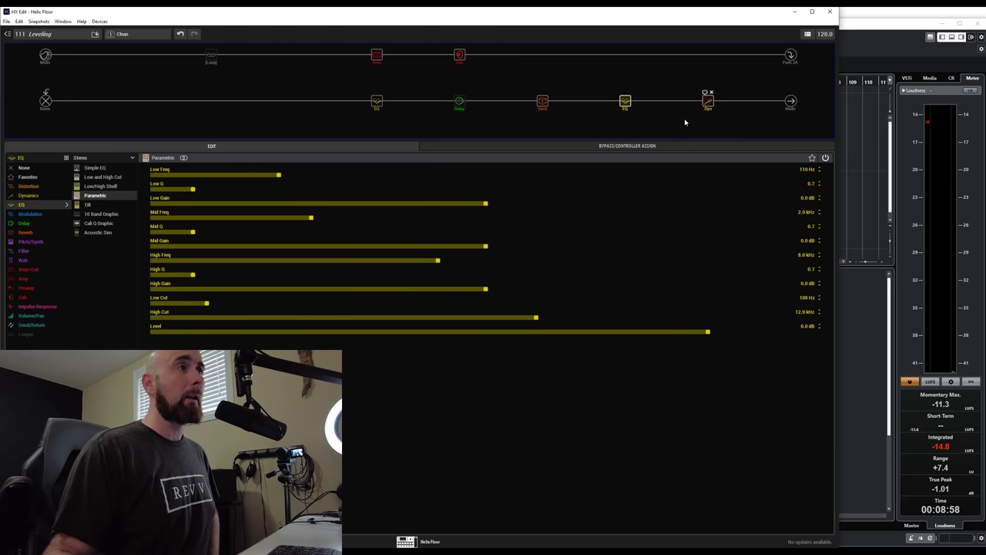
click(708, 101)
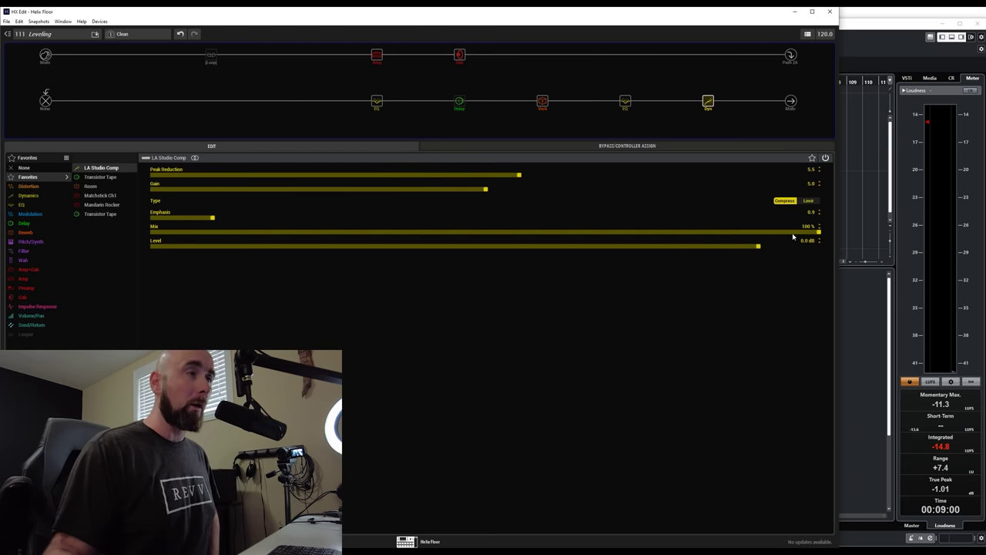
click(791, 101)
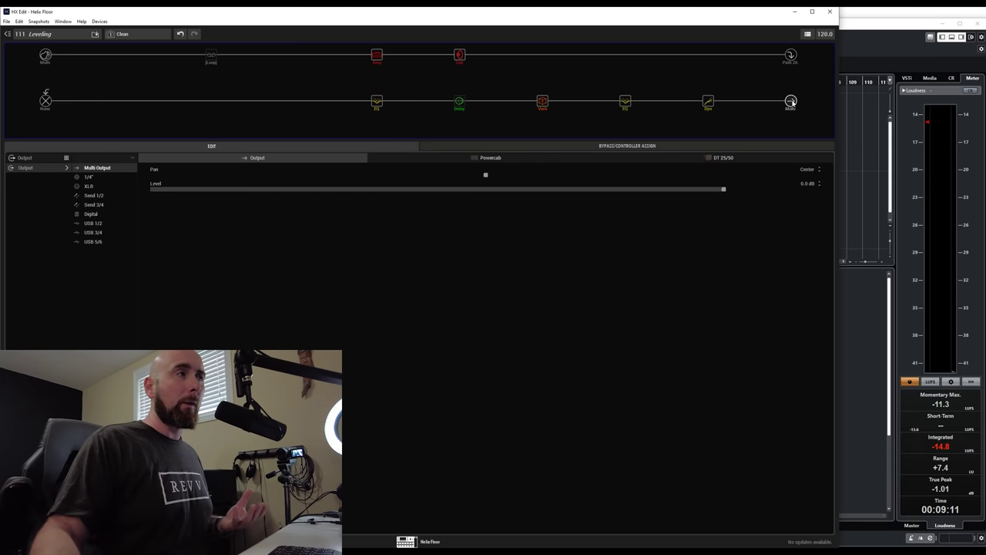
Recheck the settings of the Parametric EQ, the 2x12 Match cab, the Room reverb and the Vintage Digital delay
click(625, 101)
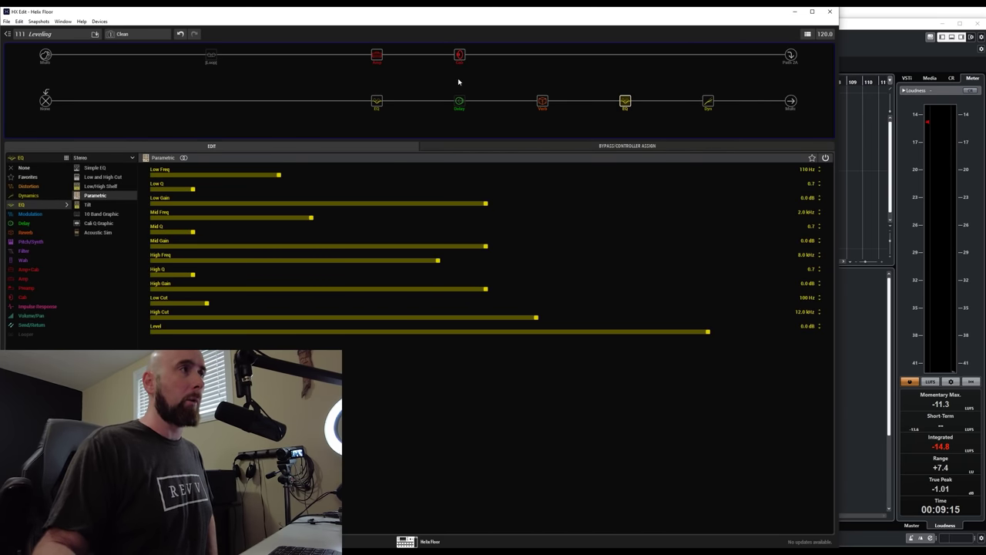
click(459, 54)
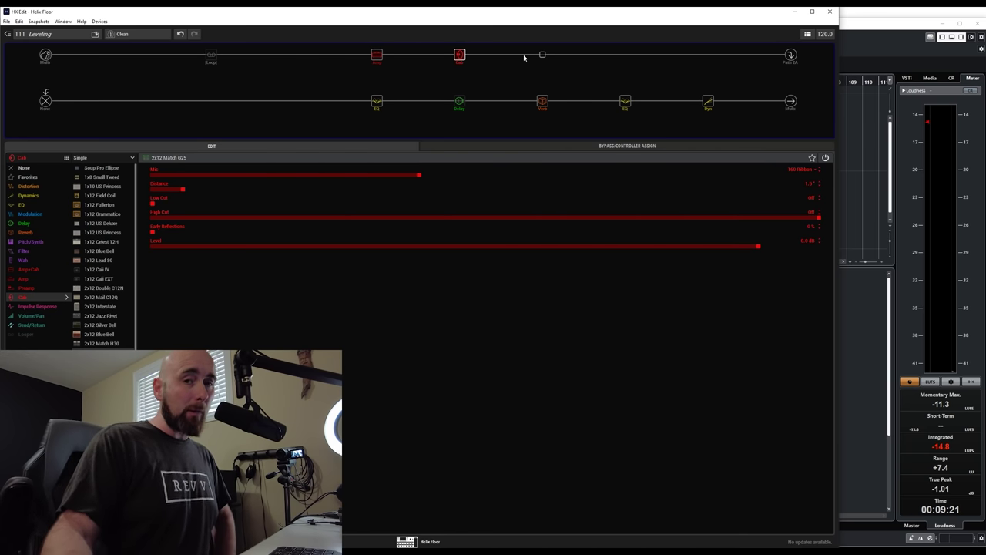
mouse_move(375, 104)
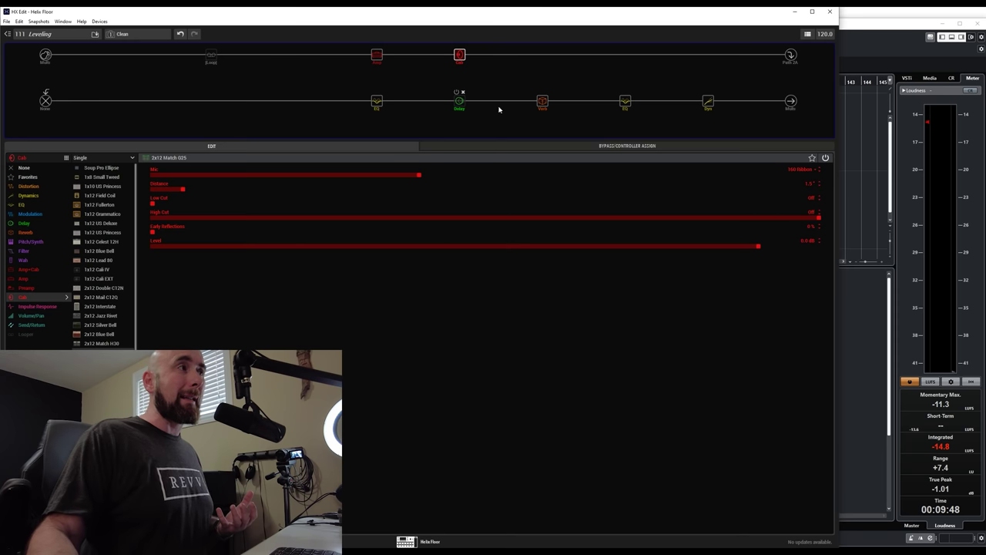
click(542, 101)
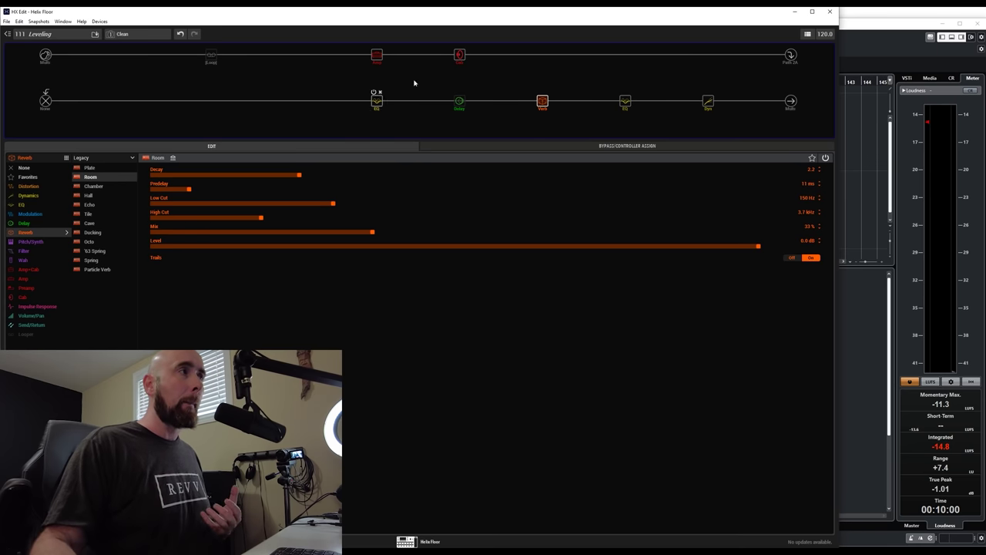
click(458, 56)
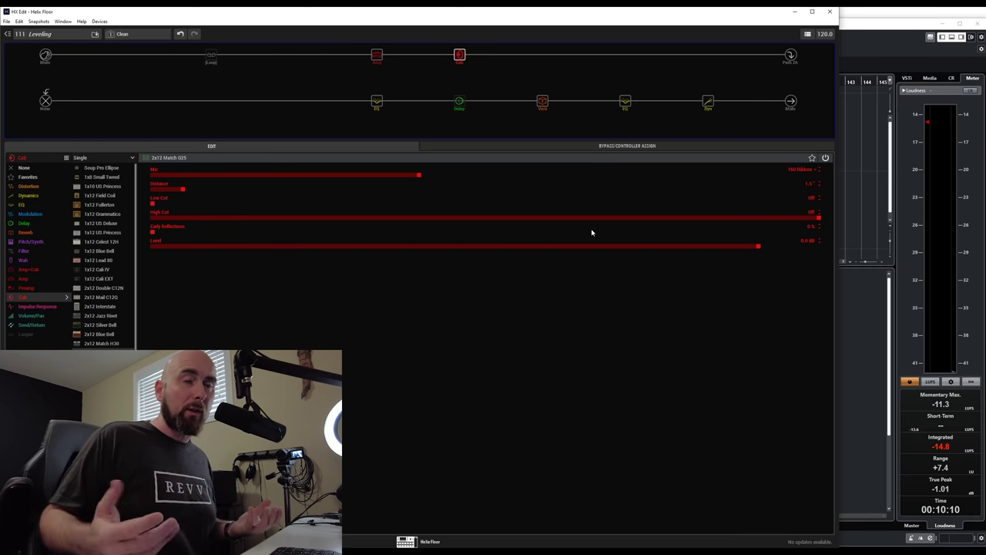
mouse_move(463, 108)
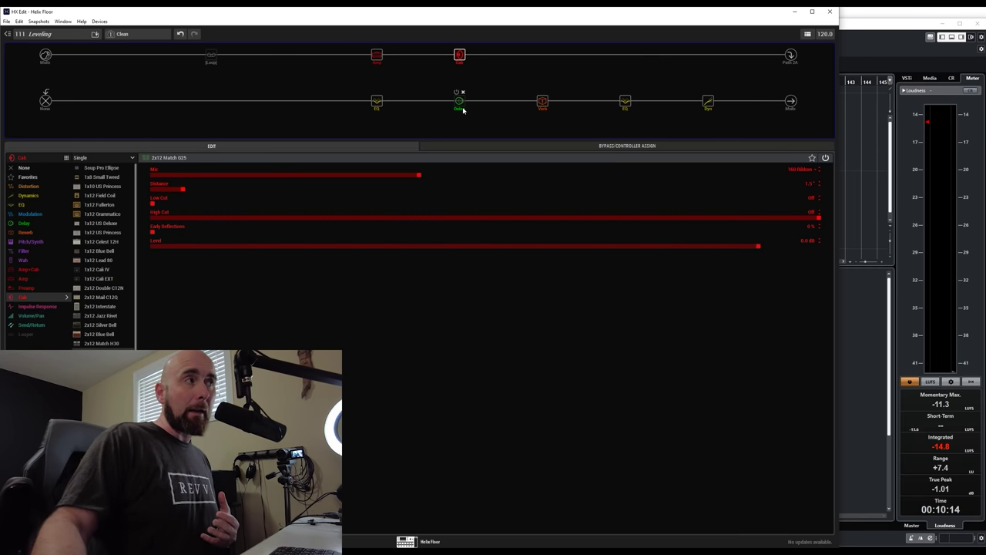
click(461, 105)
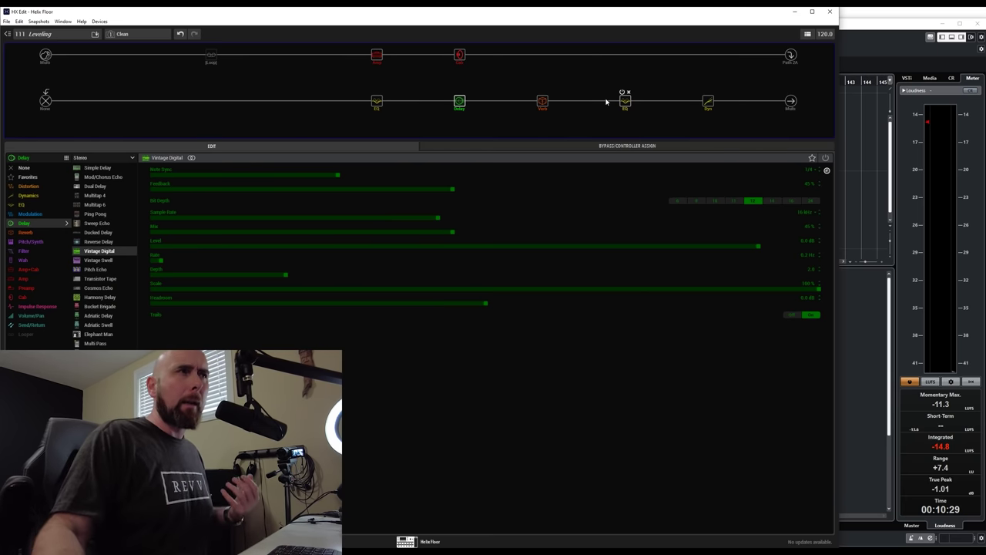
Inspect the LA Studio Comp settings and the multi output's Level control, keeping the output at 0.0 dB
click(706, 104)
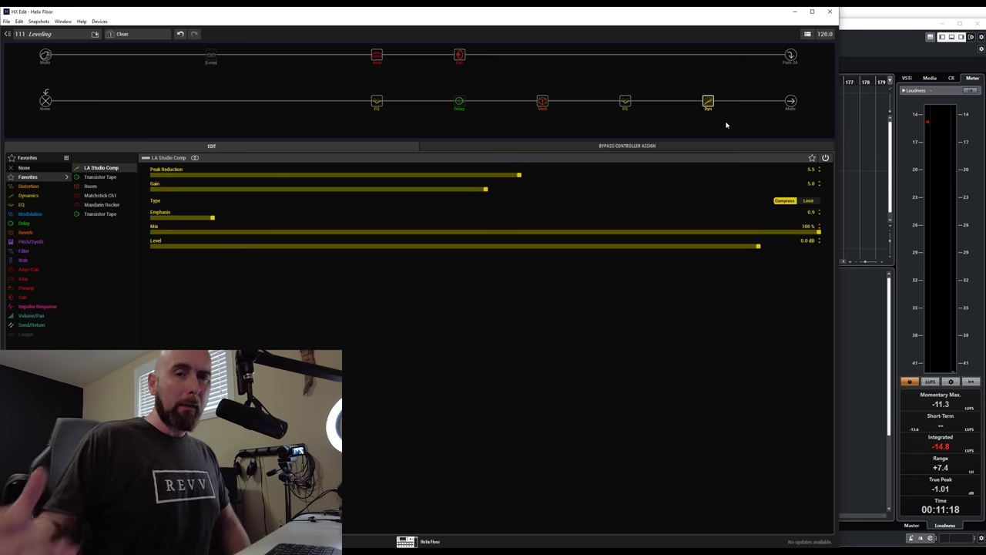
click(789, 99)
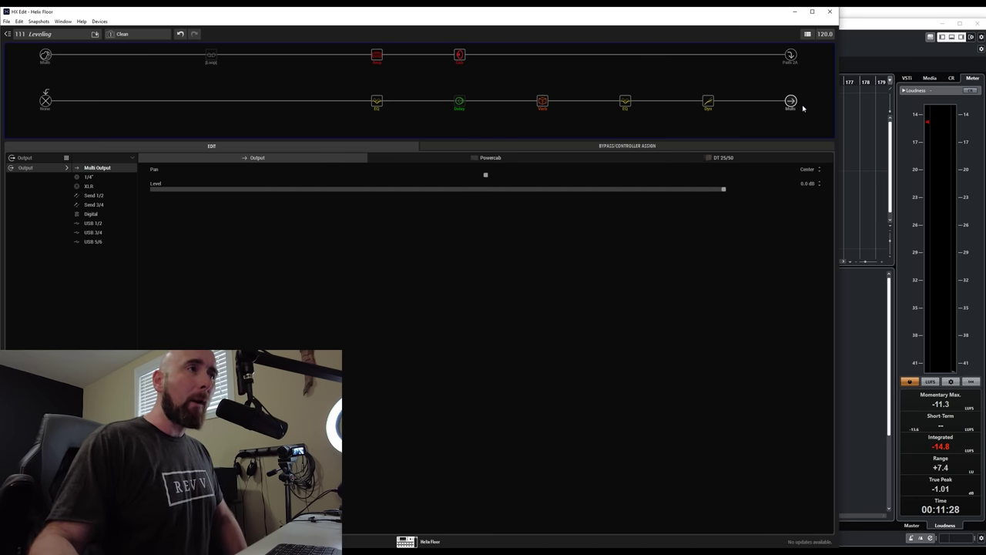
click(728, 189)
drag(728, 189, 724, 189)
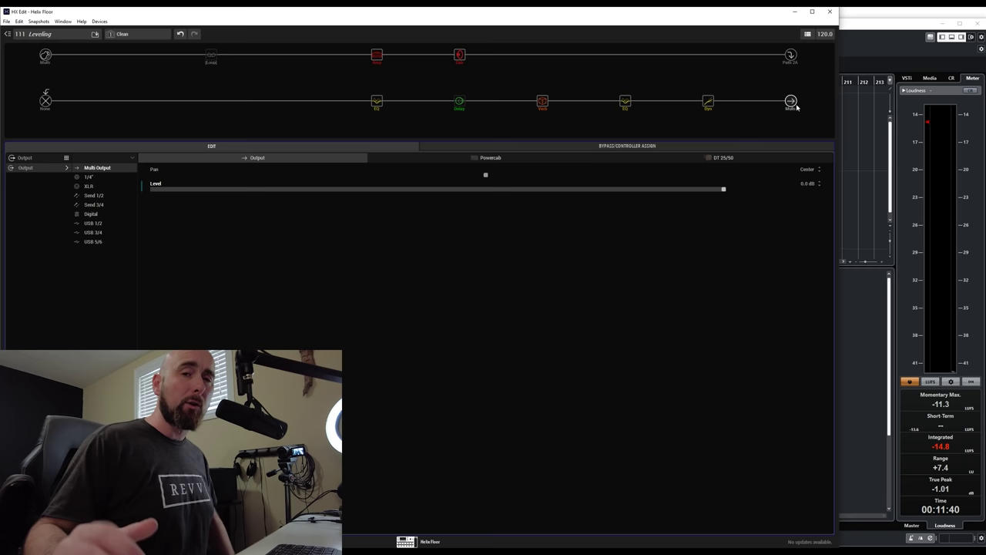
Open the Matchstick Ch2 amp's settings and recall the OD snapshot
click(375, 58)
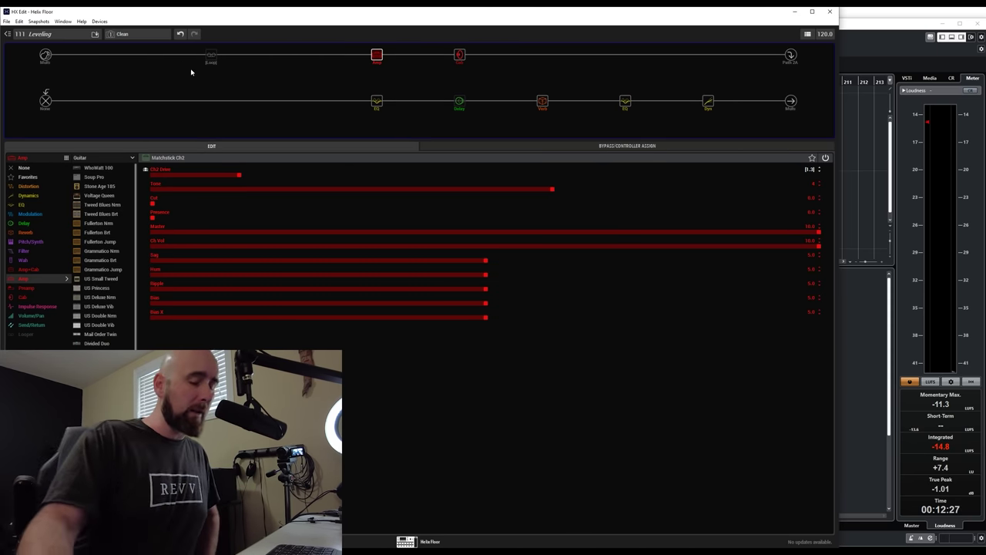
click(123, 34)
click(128, 52)
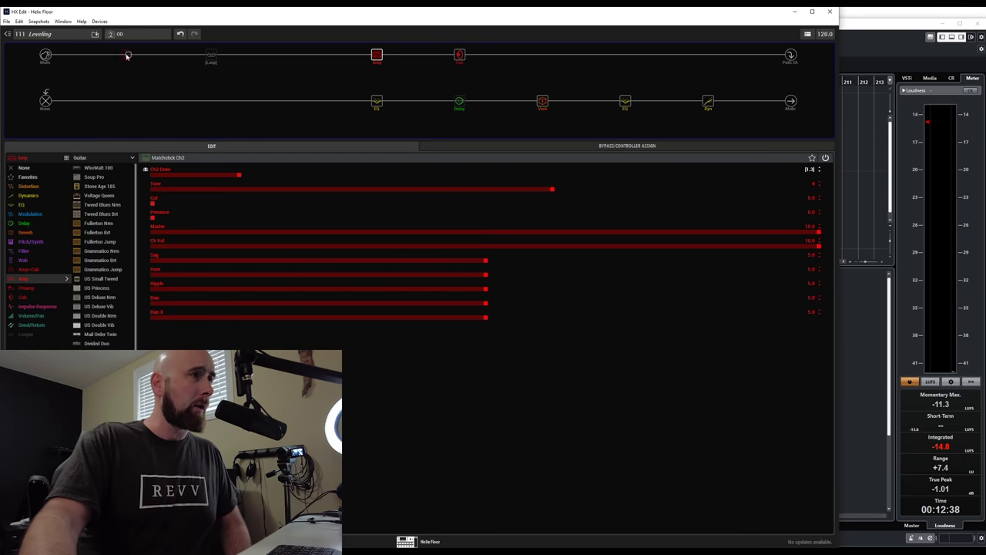
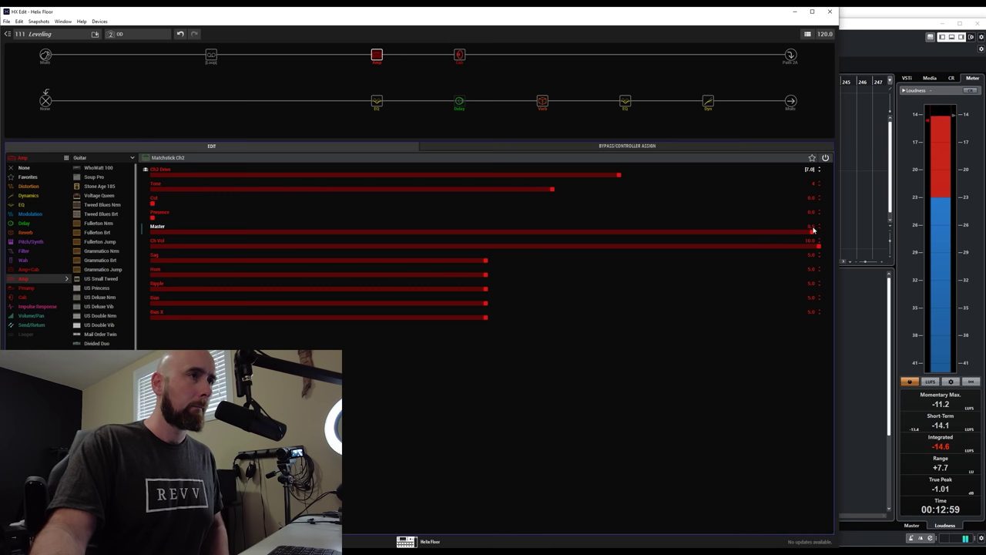
Raise the amp's Master to 10.0, then sweep it down to 0.9 to test its effect on loudness
drag(424, 233, 867, 225)
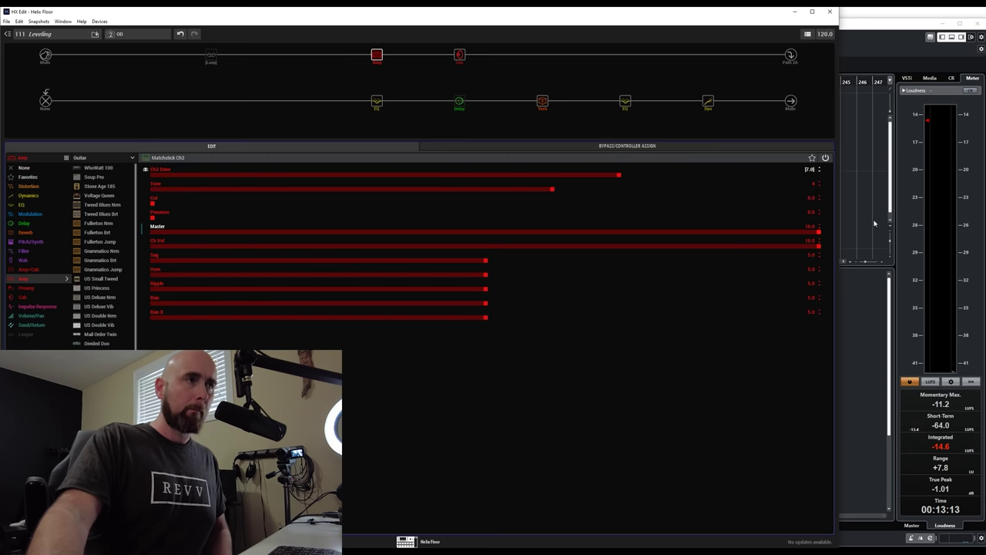
drag(822, 245, 536, 232)
drag(475, 232, 345, 234)
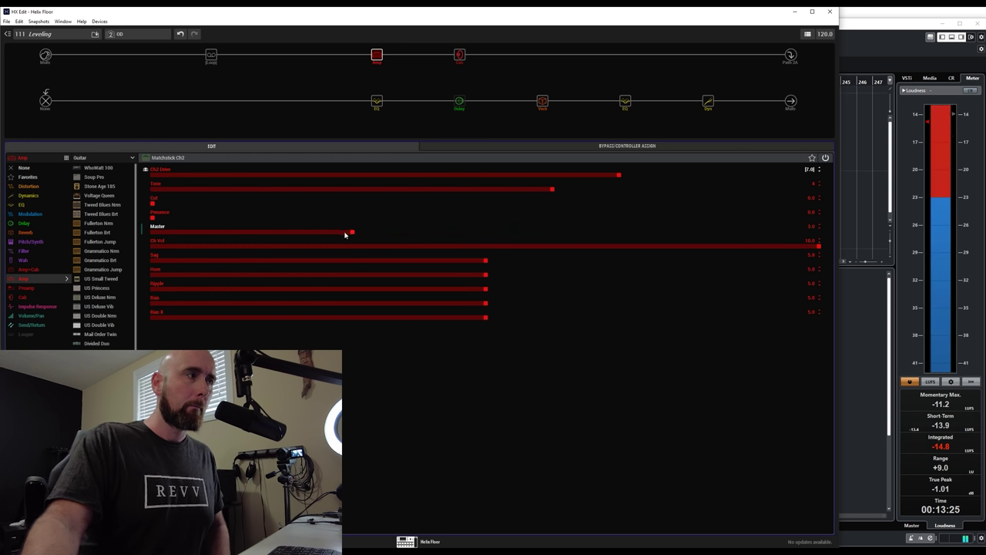
drag(260, 233, 196, 233)
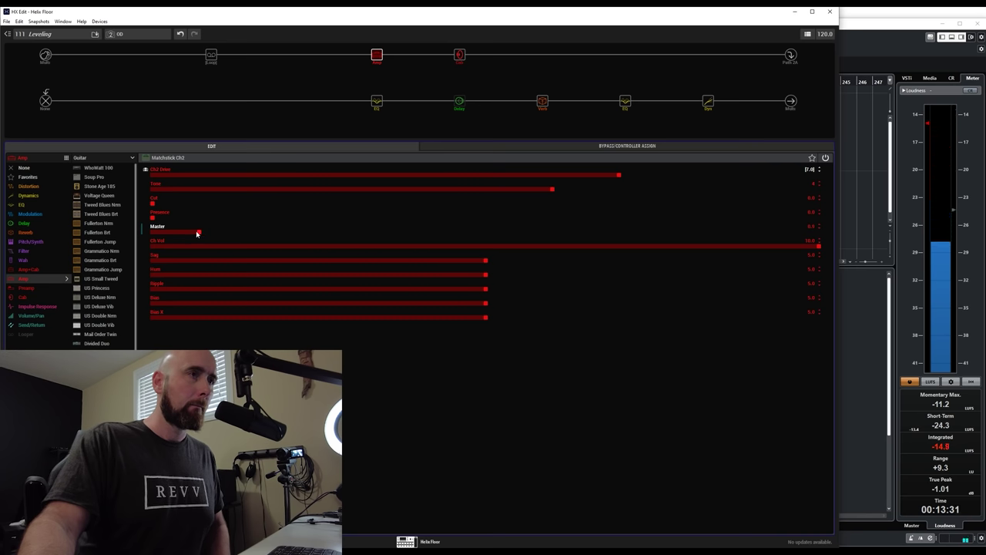
Raise the amp's Master to 10.0, then sweep its Ch Vol down and return it to 10.0
drag(199, 233, 818, 232)
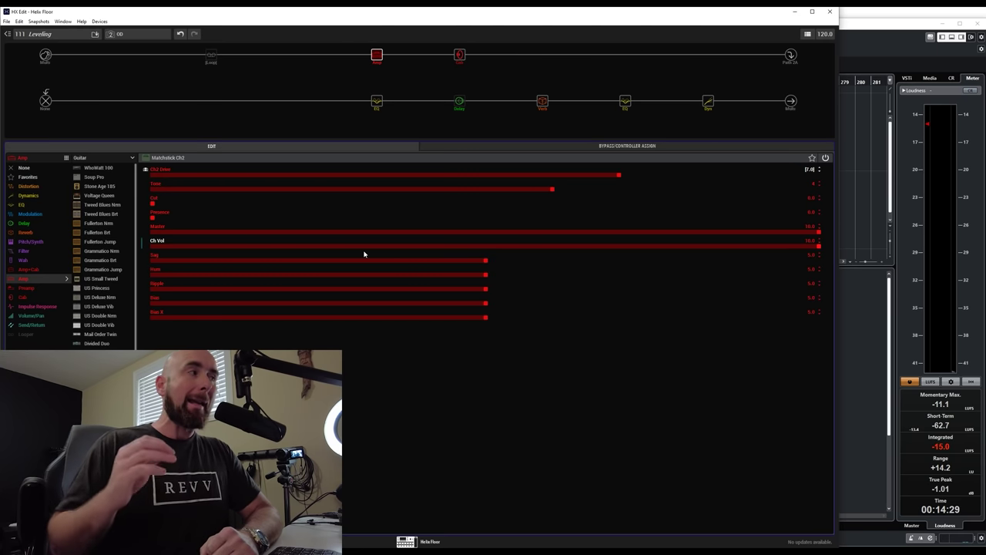
drag(815, 247, 575, 260)
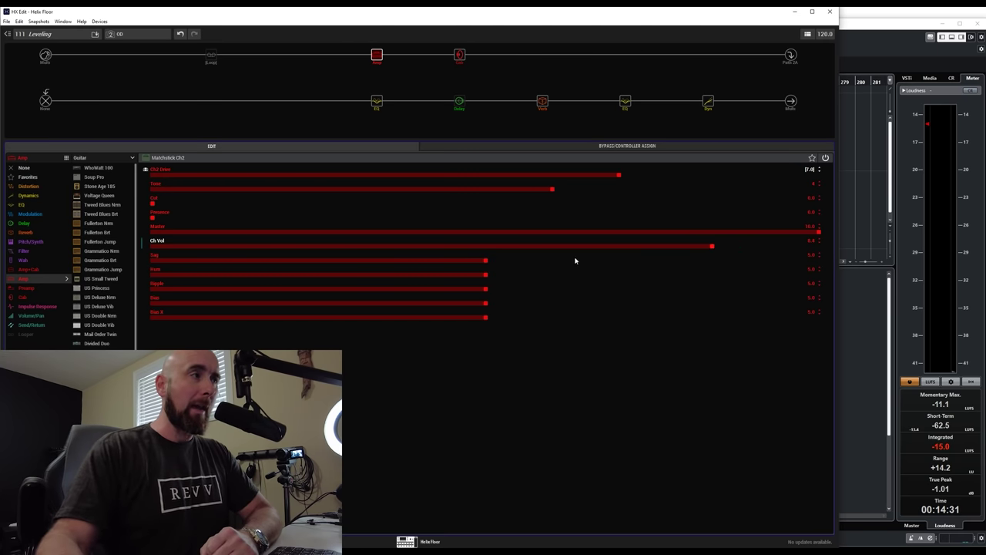
drag(189, 245, 852, 247)
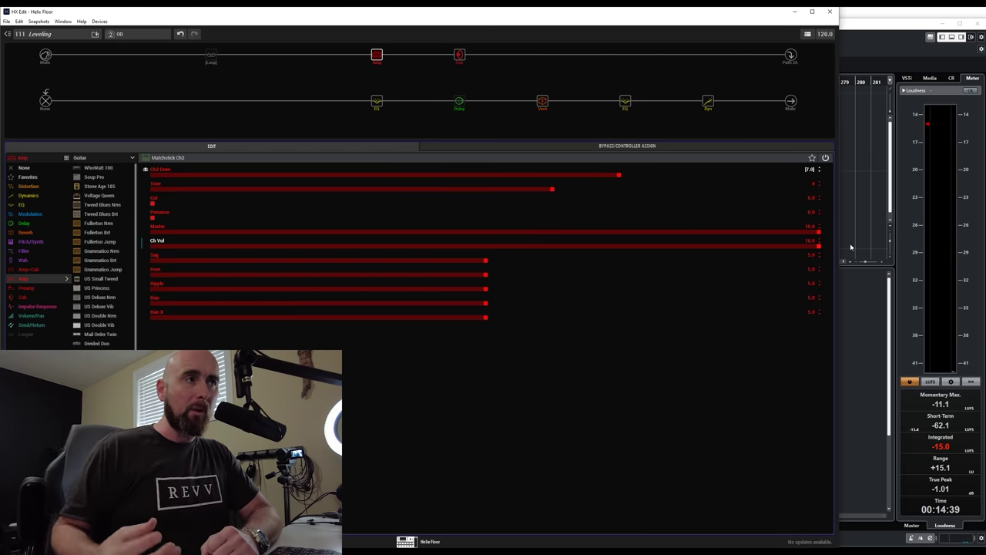
Compare the amp's two volume controls by lowering Master and Ch Vol in turn, returning each to 10.0
click(579, 232)
drag(465, 232, 358, 225)
drag(595, 233, 848, 240)
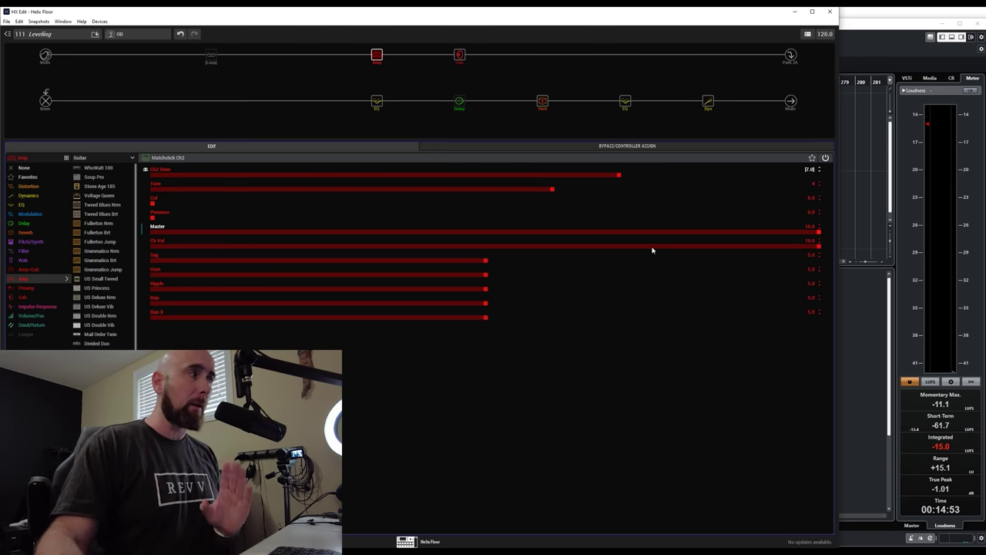
drag(652, 250, 600, 248)
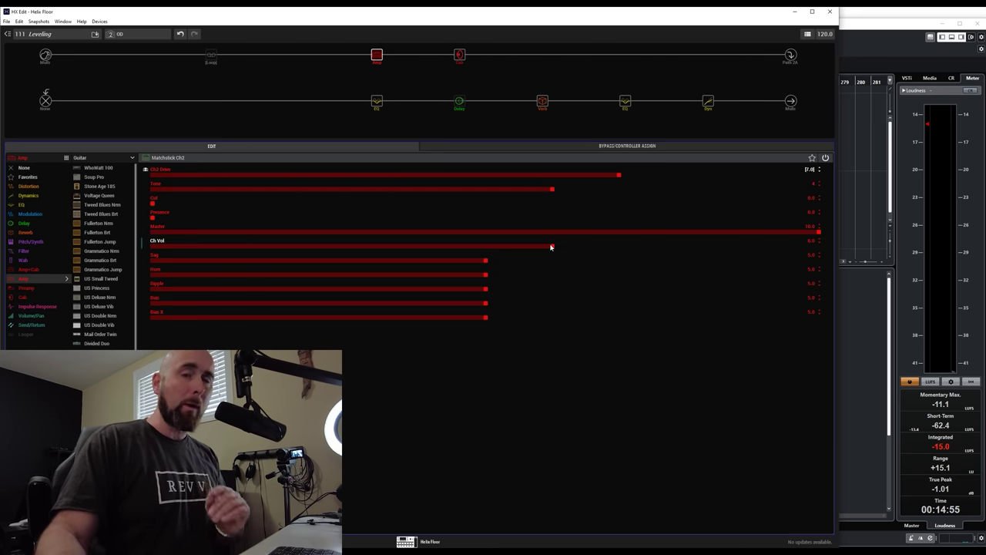
drag(813, 247, 852, 260)
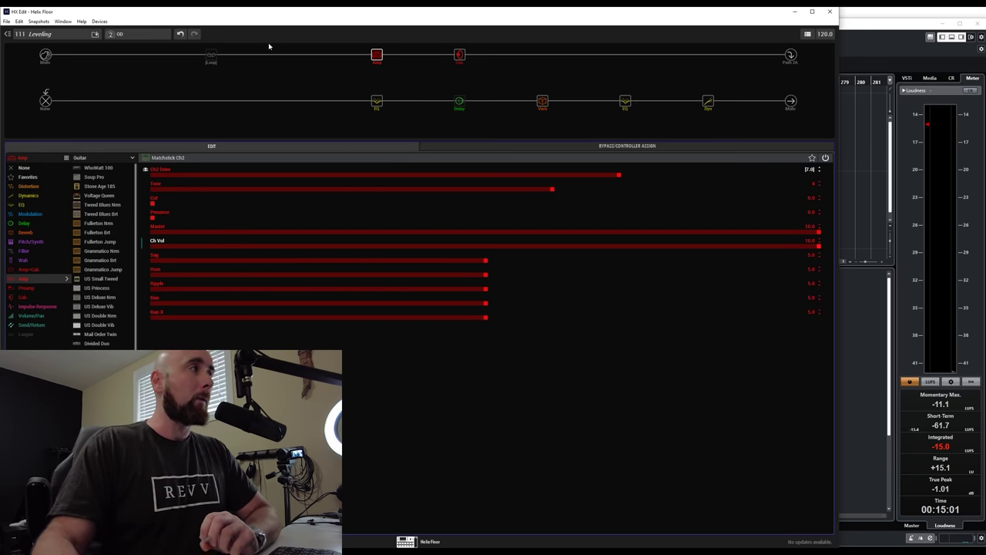
Recall the Clean snapshot and set the LA Studio Comp's Peak Reduction to 5.0
click(134, 34)
click(128, 45)
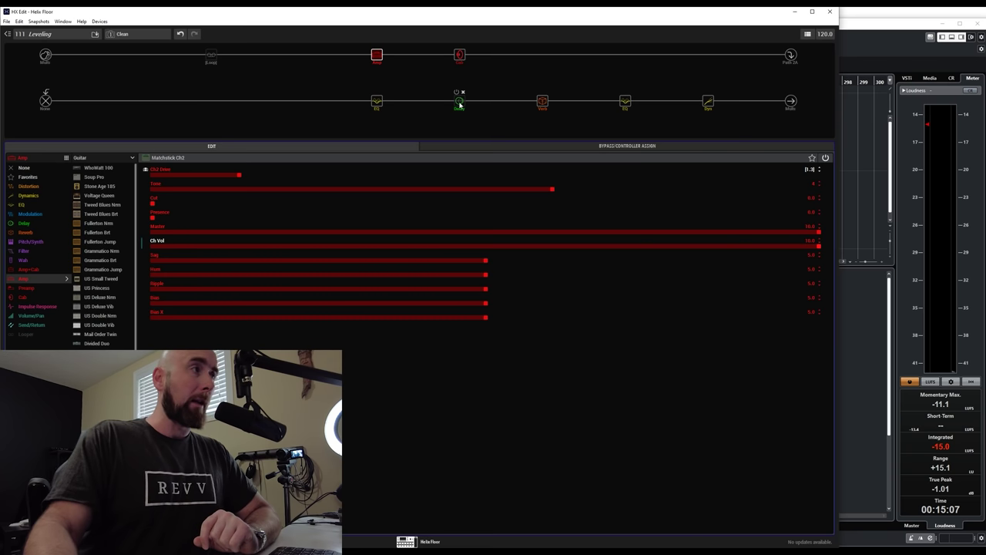
click(708, 102)
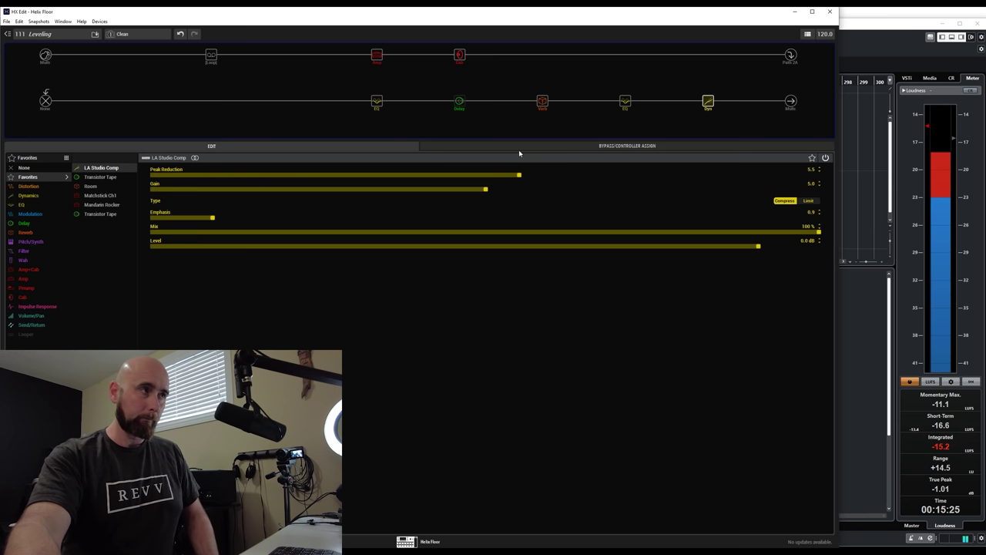
scroll(510, 176, down, 5)
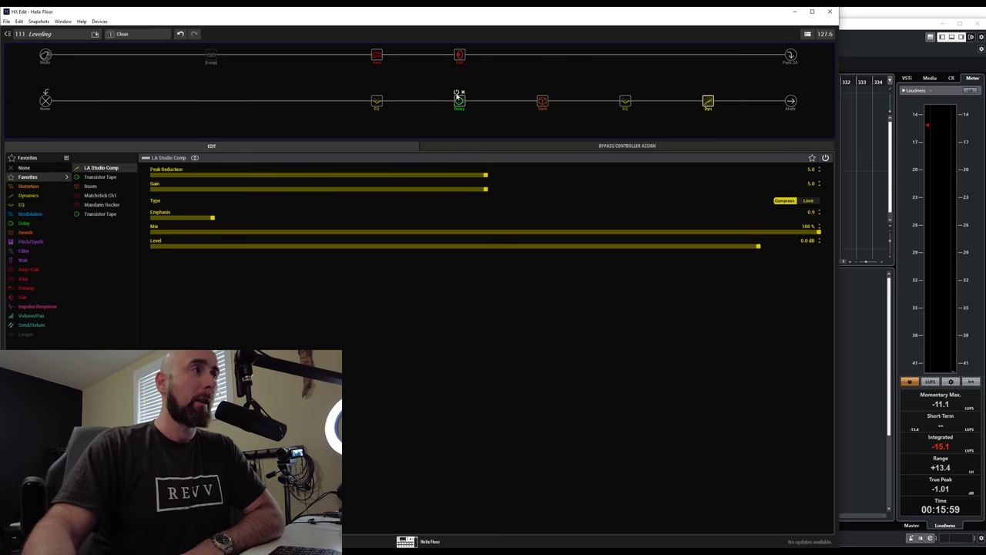
Show the Matchstick Ch2 amp's settings, then switch to Cubase and reset its loudness meter
click(381, 60)
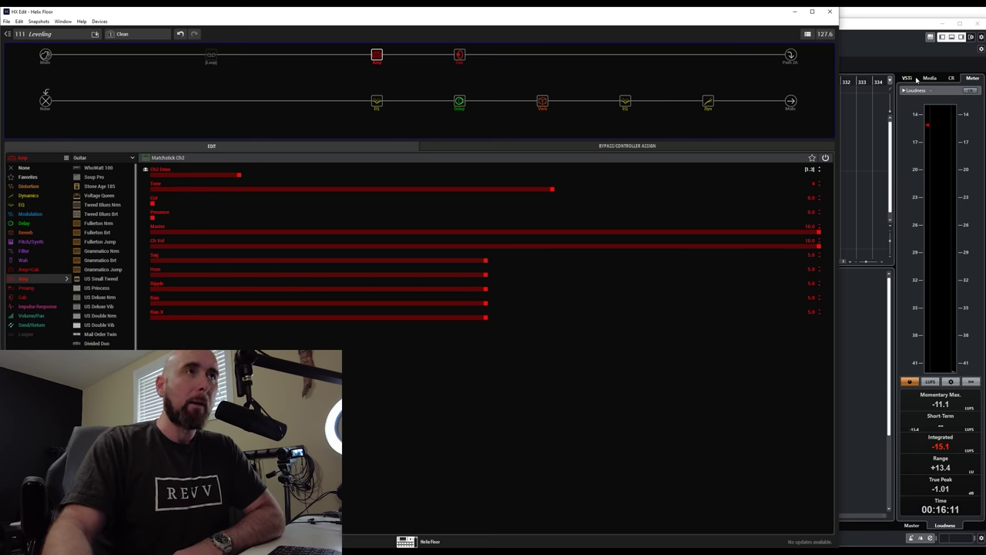
click(946, 351)
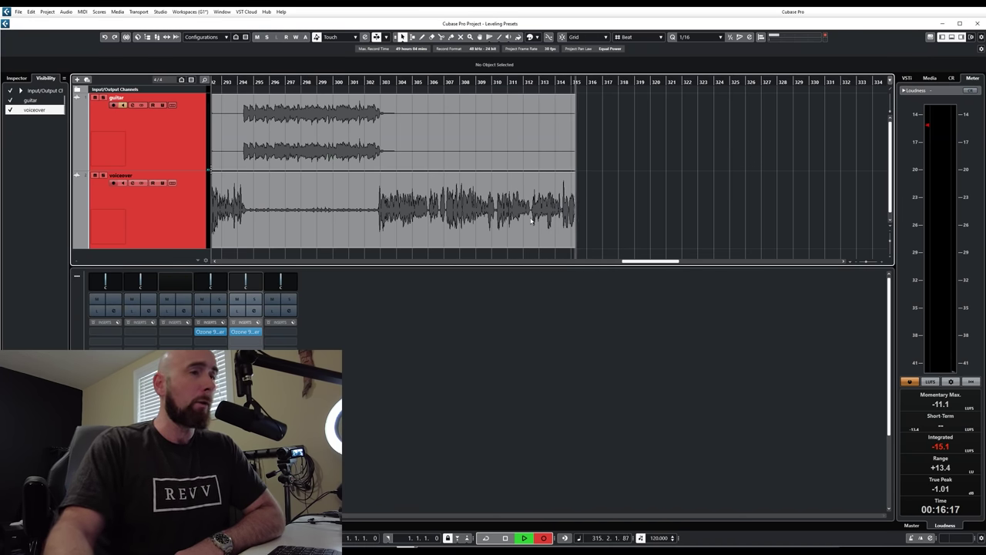
click(971, 381)
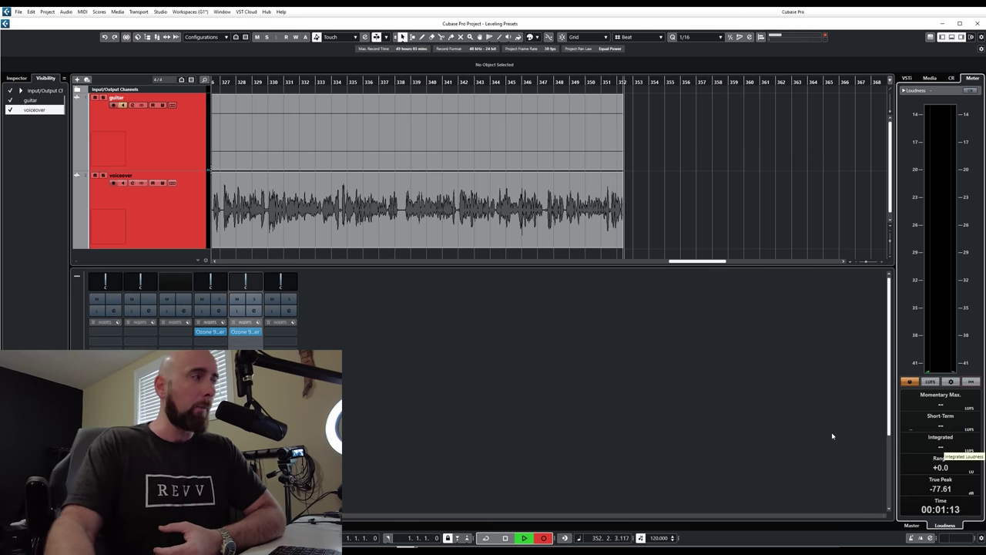
Return to HX Edit, check the multi output block and lower the amp's Ch Vol to 6.6
key(alt+Tab)
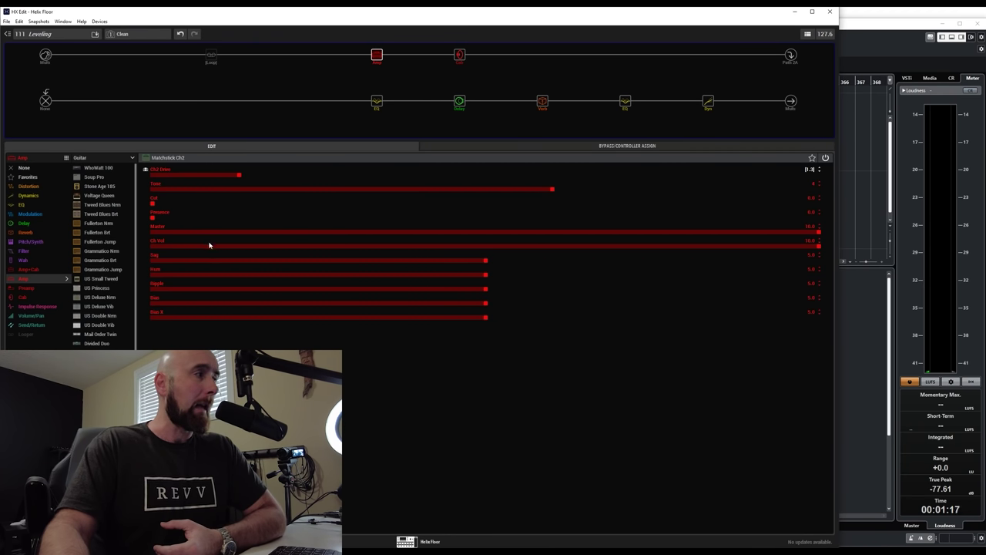
click(792, 101)
click(376, 54)
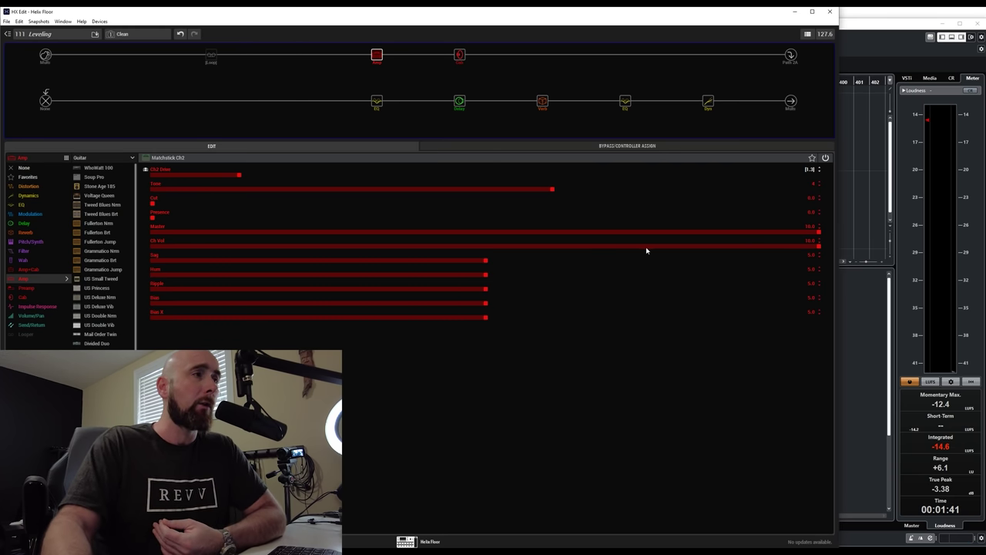
scroll(650, 249, down, 3)
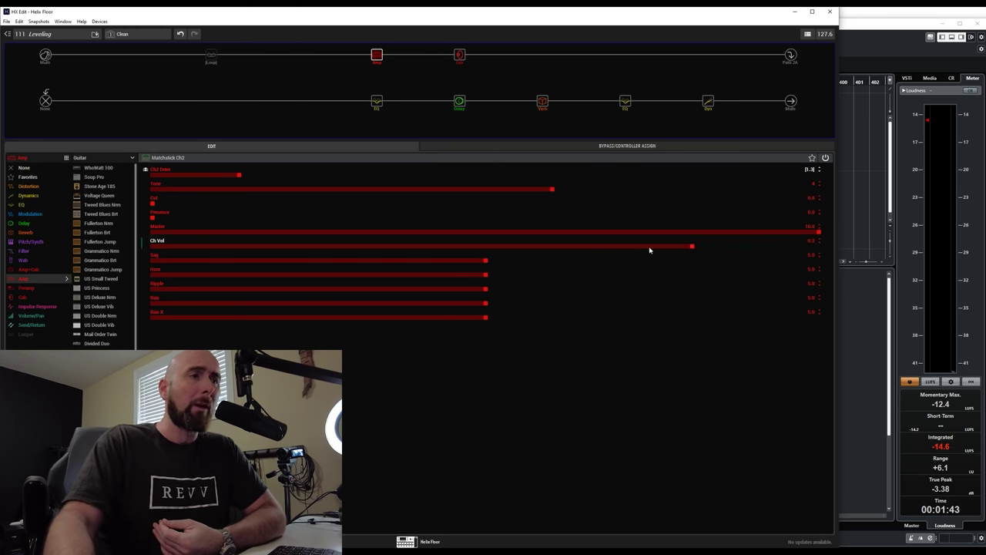
Reset the loudness meter in Cubase and narrow its window so the meter sits beside HX Edit
click(972, 382)
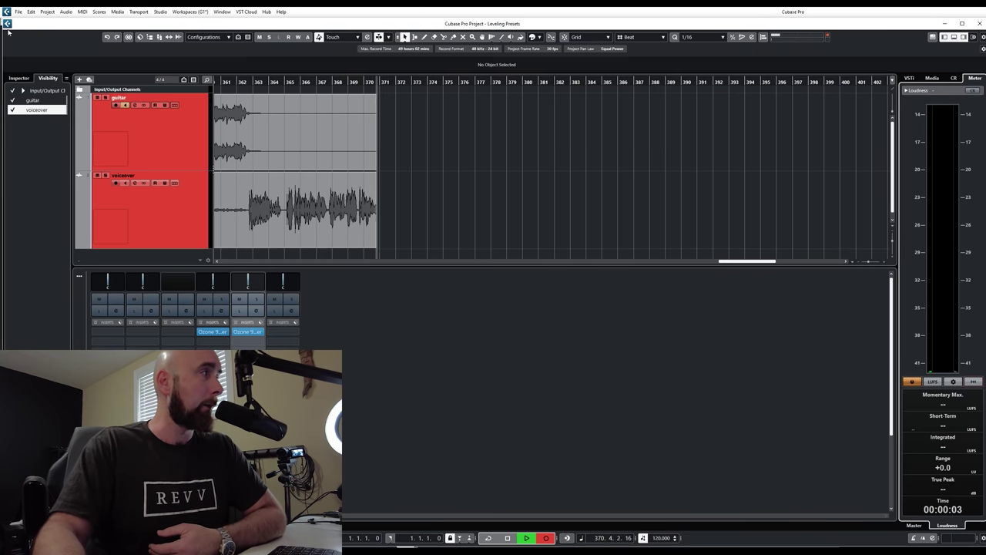
drag(17, 44, 818, 235)
click(775, 265)
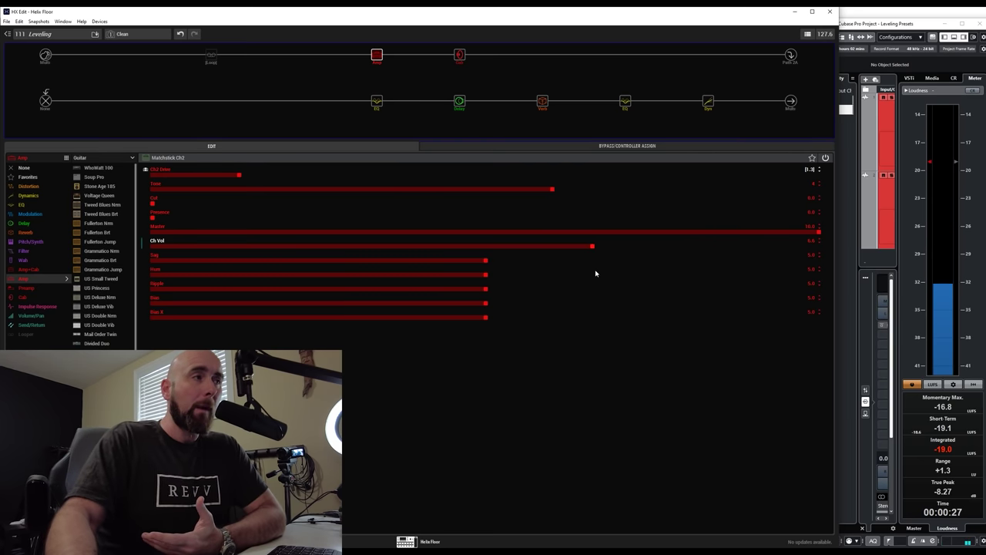
Set the LA Studio Comp's Peak Reduction to 5.7 and restart the loudness measurement in Cubase
click(709, 103)
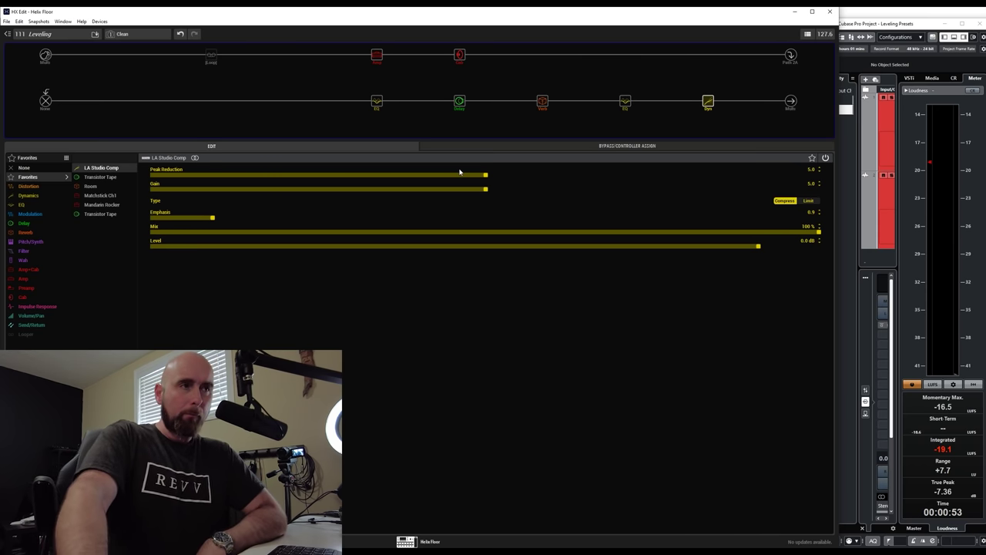
scroll(483, 176, up, 1)
scroll(484, 176, up, 3)
scroll(483, 175, up, 1)
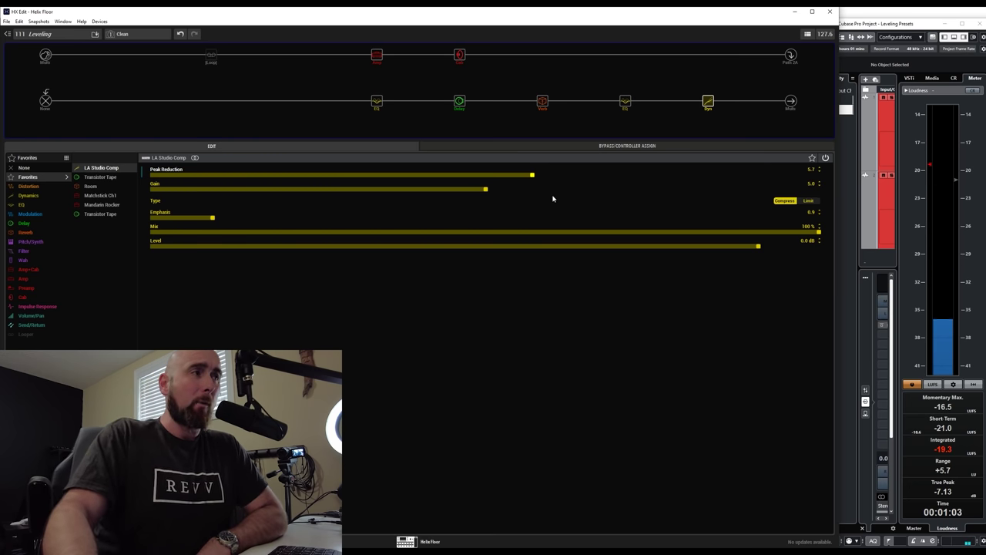
click(976, 386)
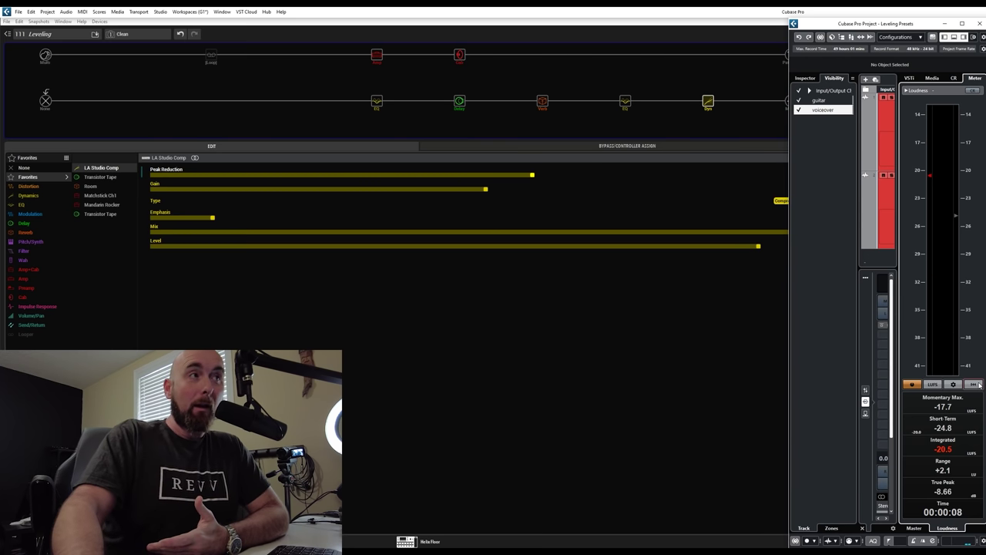
click(740, 353)
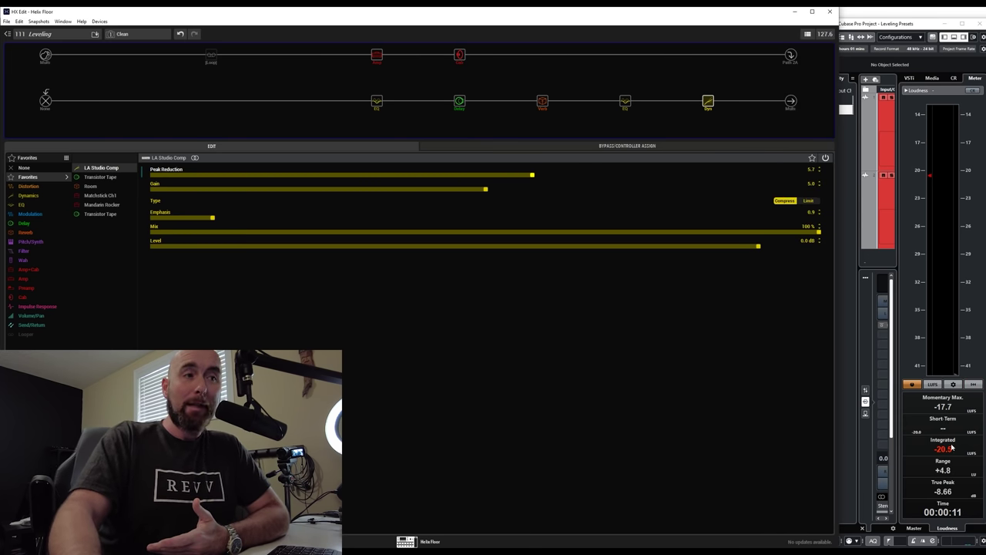
Raise the multi output's Level to +1.0 dB and restart the loudness measurement
click(791, 104)
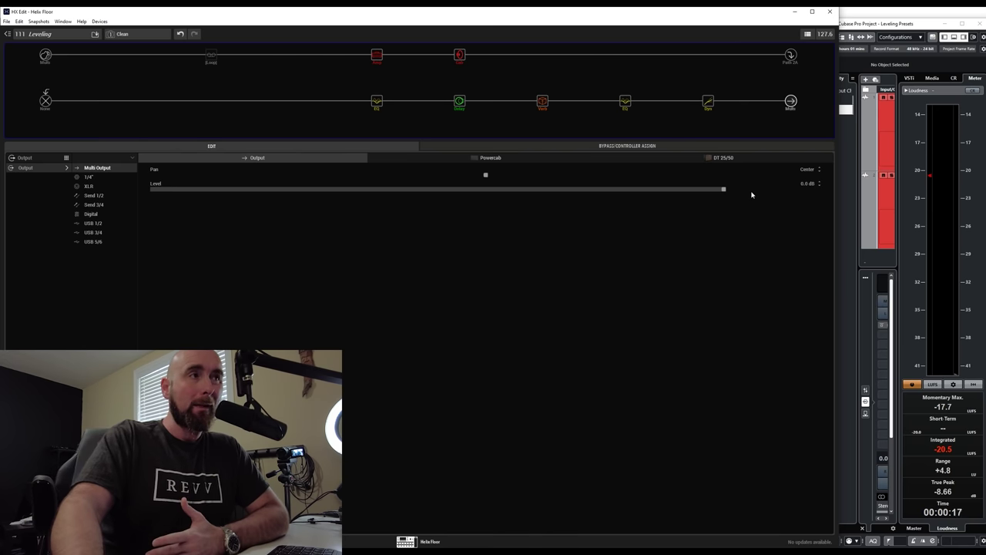
click(727, 189)
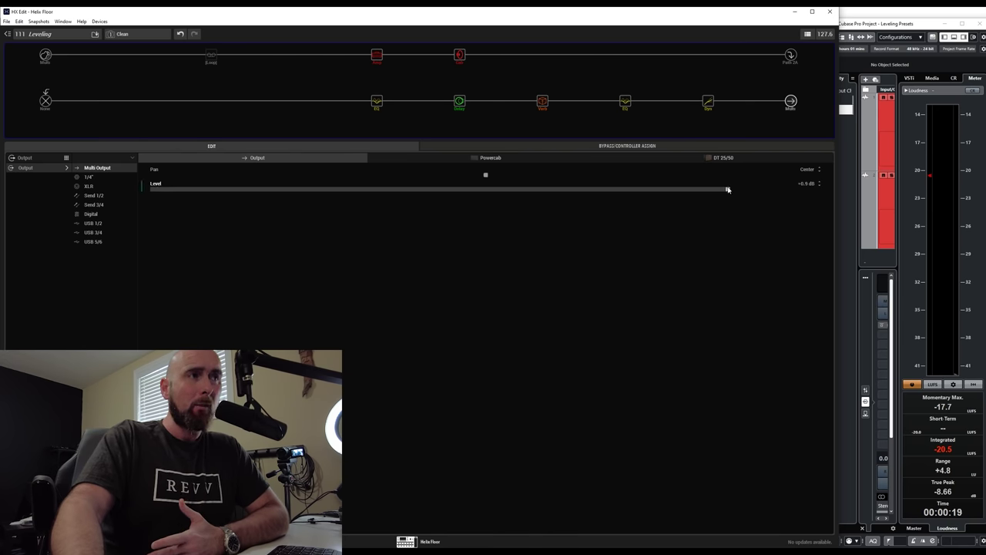
drag(729, 189, 729, 190)
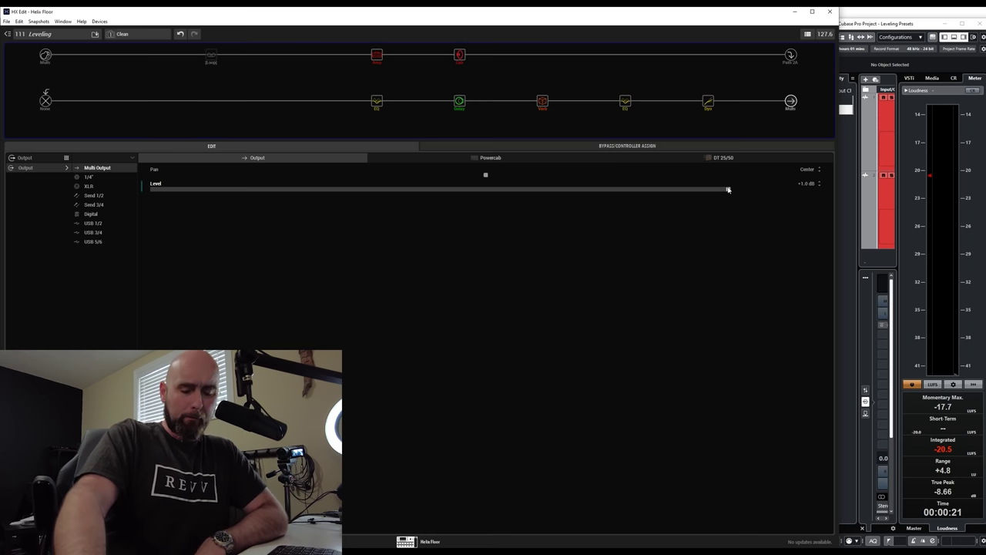
click(973, 384)
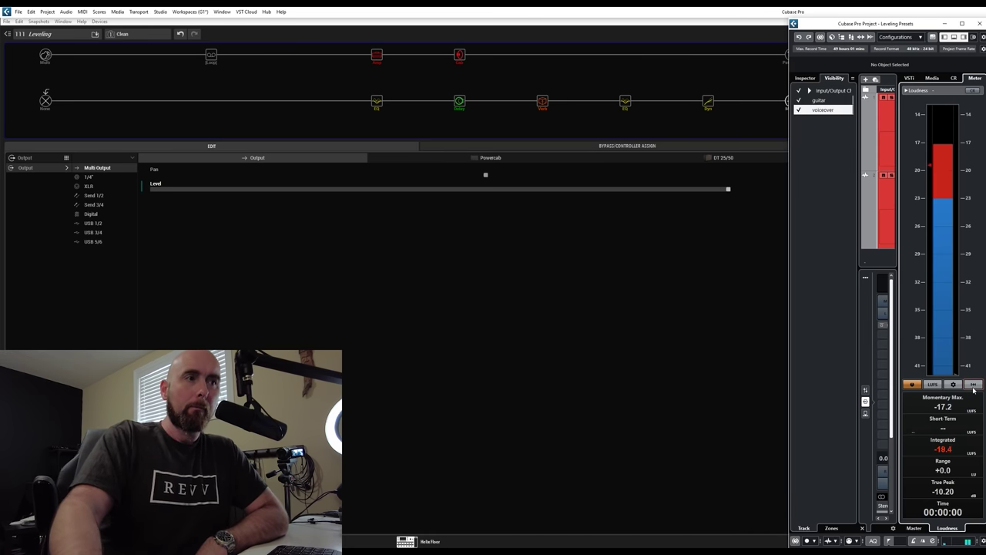
click(742, 242)
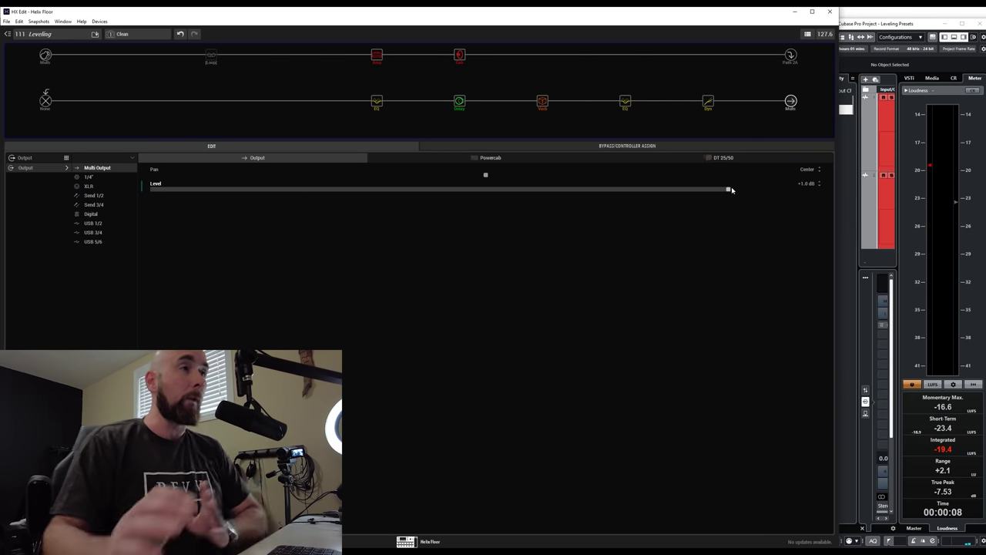
Put the amp's Ch Vol and the multi output's Level under snapshot control
click(376, 55)
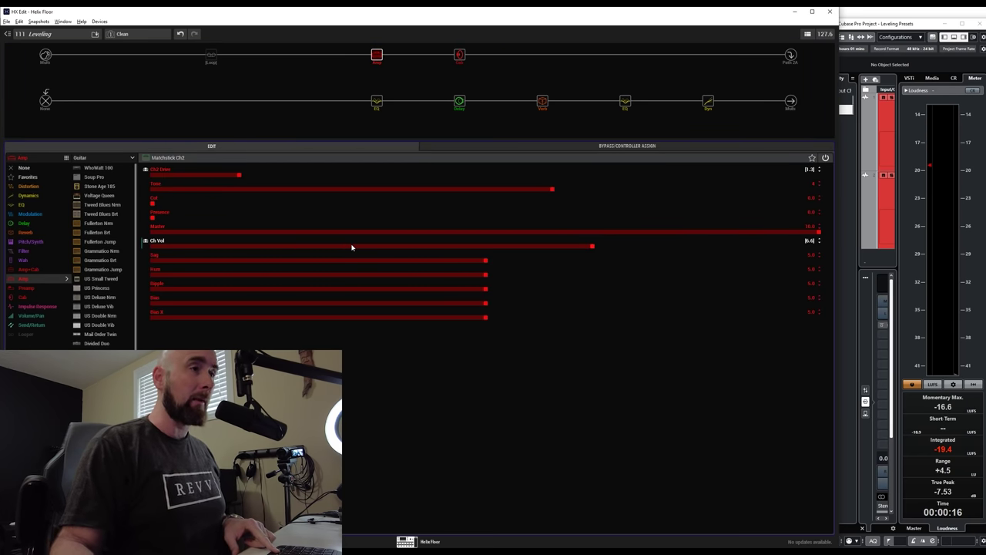
click(791, 101)
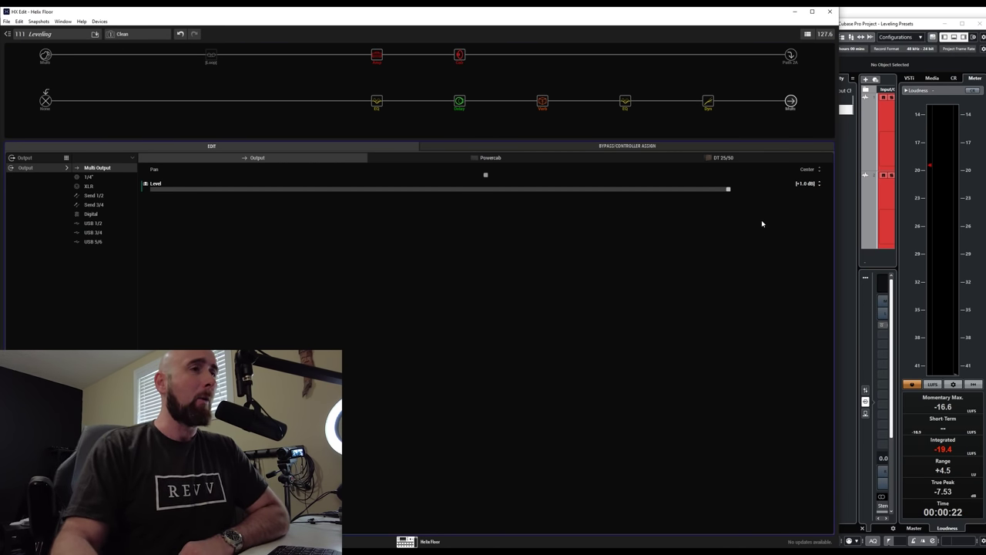
Recall the OD snapshot with the amp's settings open and reset the Cubase loudness meter to measure it
click(127, 34)
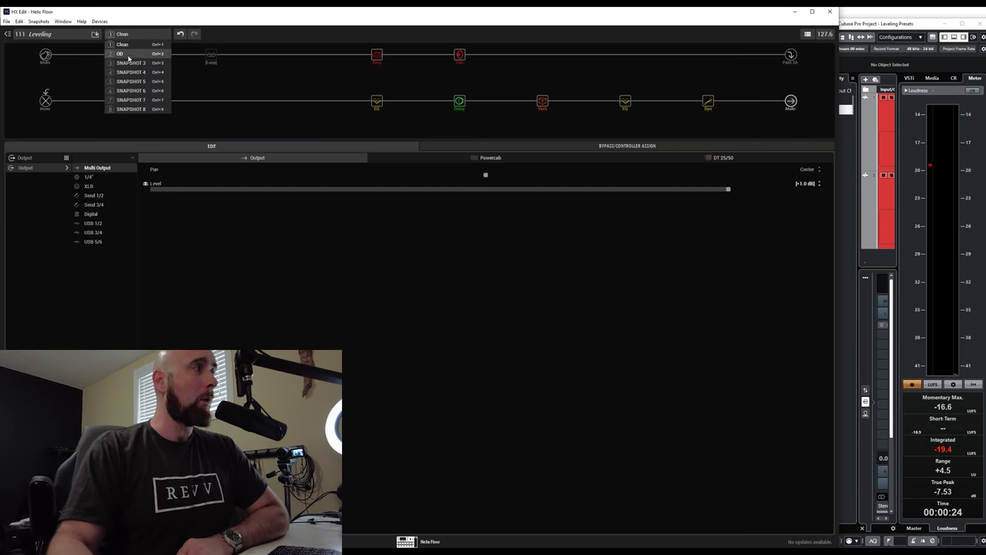
click(129, 57)
click(378, 57)
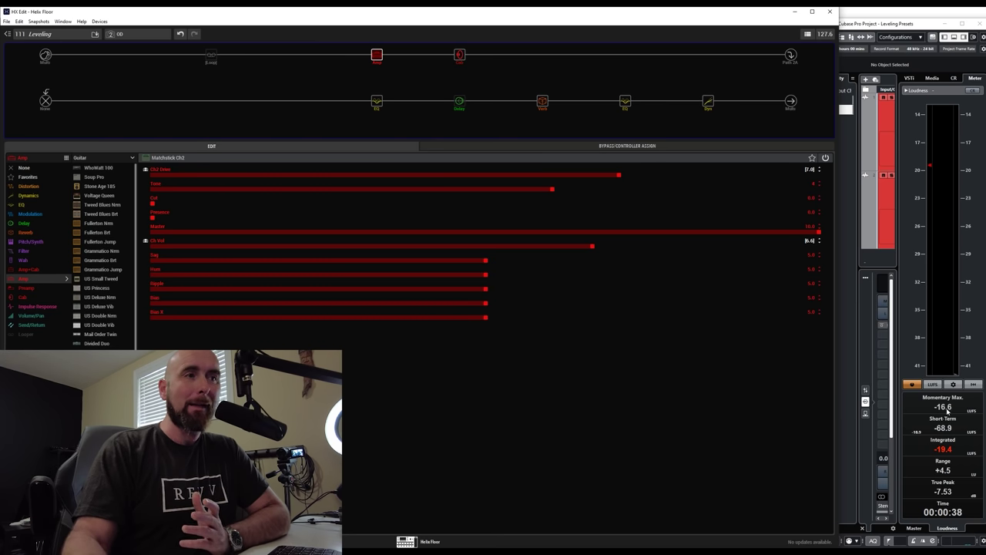
click(967, 389)
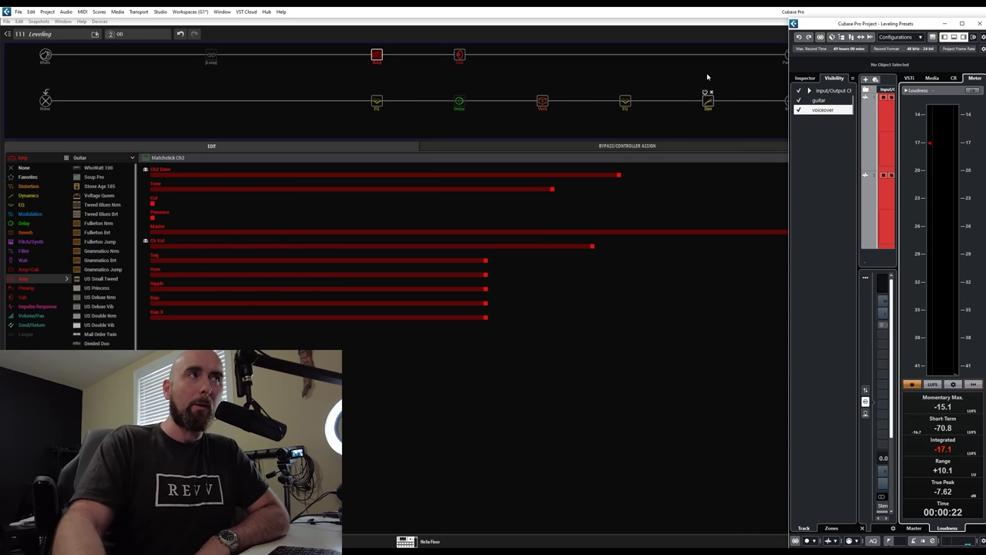
Return to HX Edit and review the LA Studio Comp, amp and multi output settings in the OD snapshot
click(693, 27)
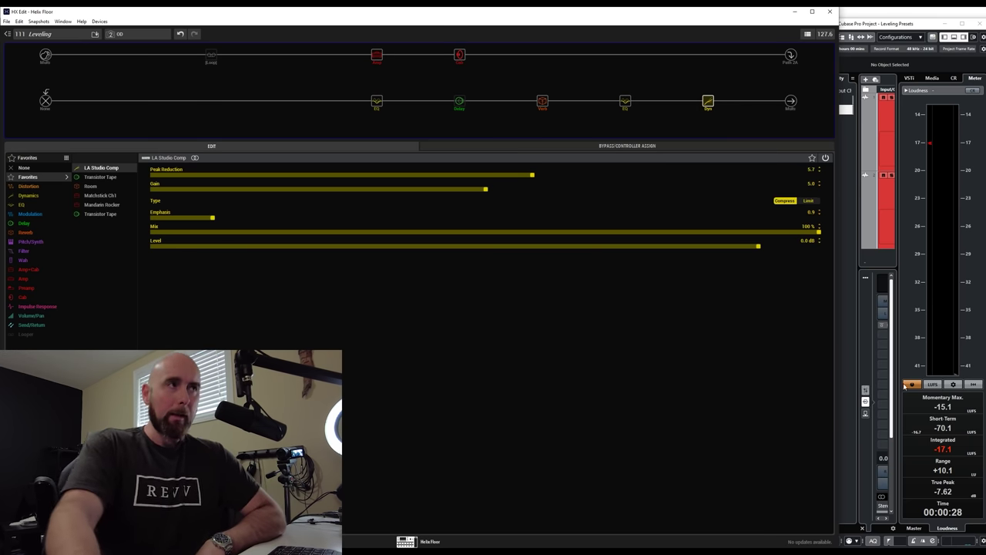
mouse_move(706, 105)
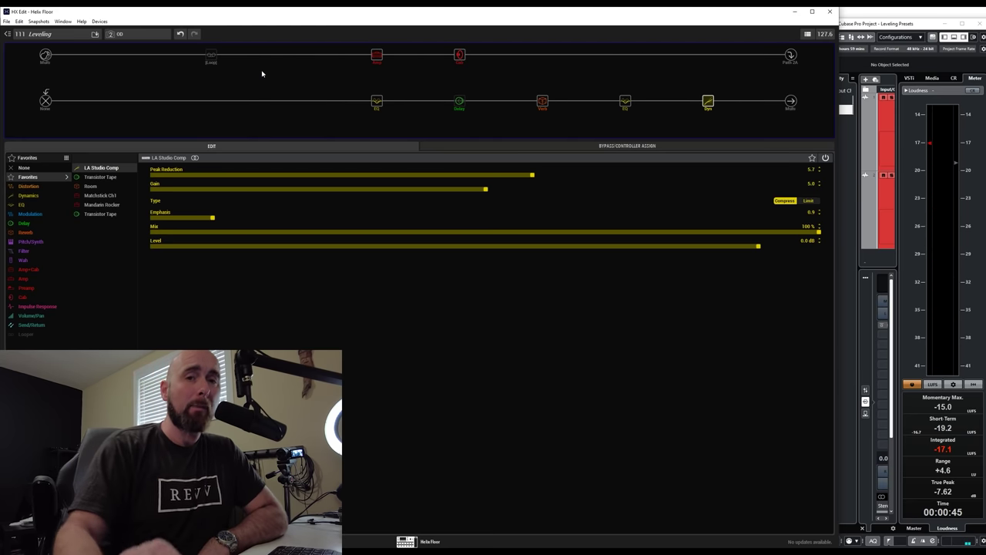
click(375, 57)
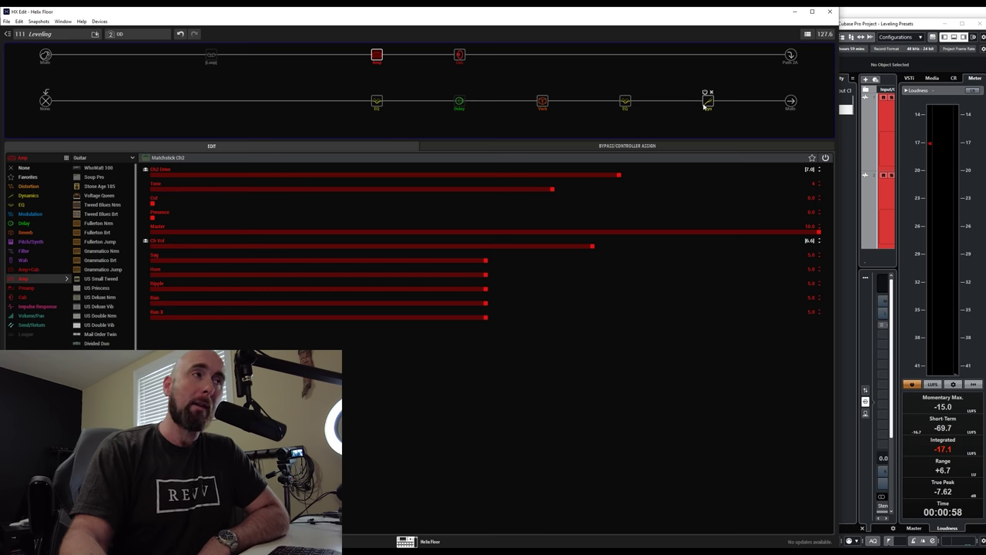
click(791, 101)
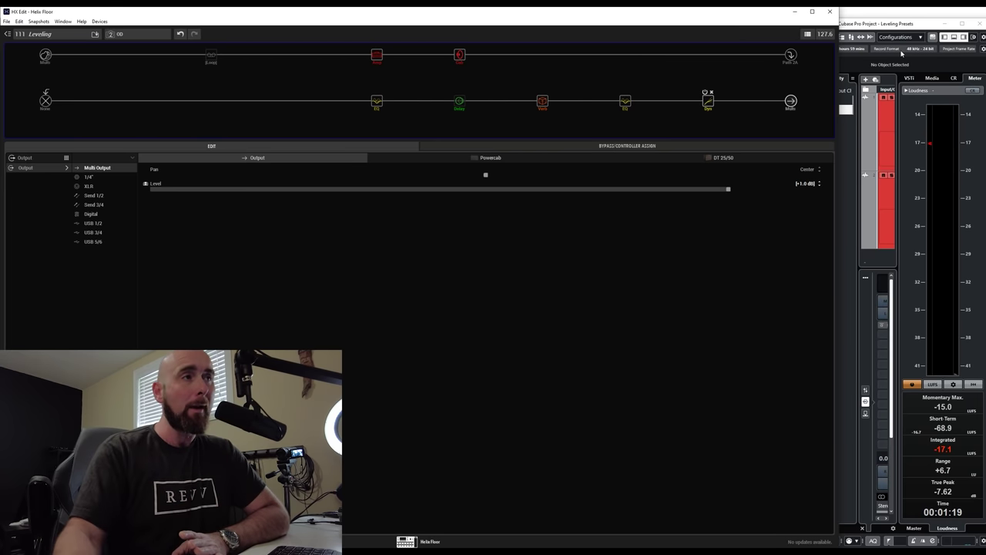
Lower the OD snapshot's multi output Level to -1.0 dB and restart the Cubase loudness measurement
click(802, 185)
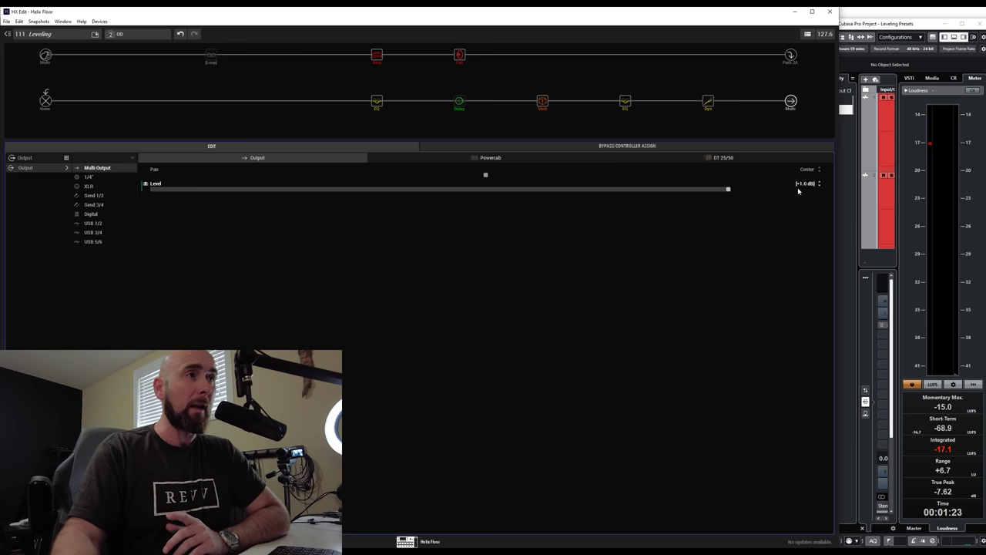
scroll(799, 190, down, 2)
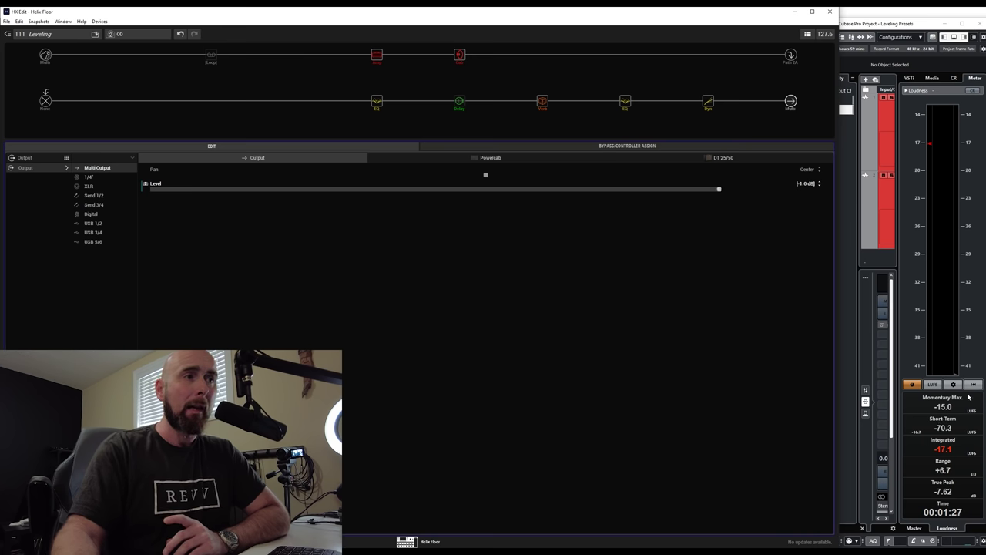
click(912, 384)
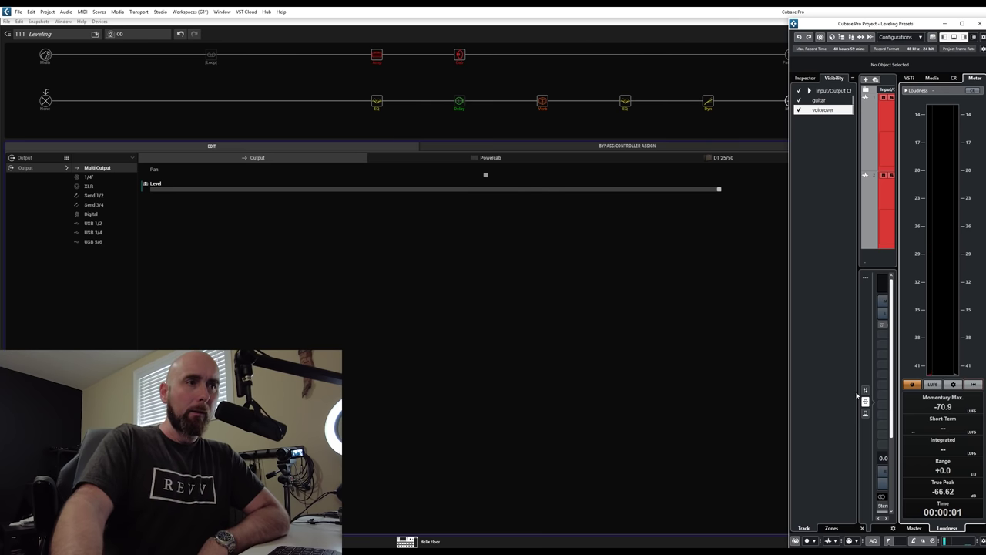
click(781, 390)
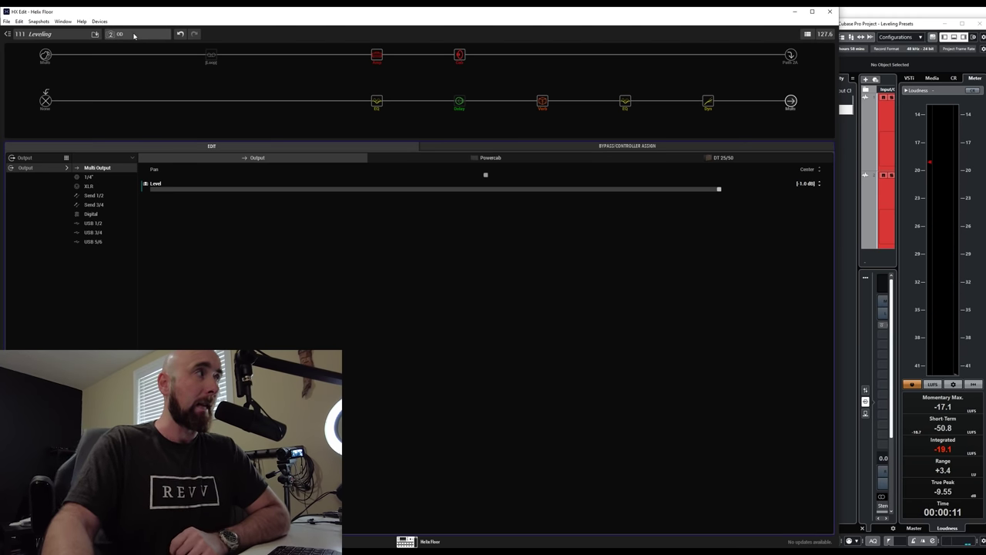
Alternate between the Clean and OD snapshots to compare their loudness on the Cubase meter, finishing on Clean
click(133, 34)
click(133, 46)
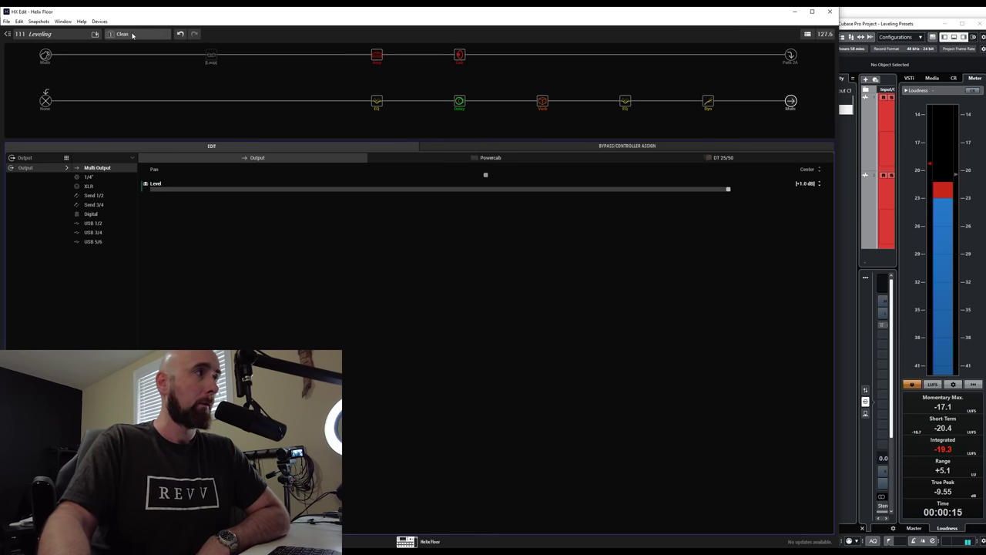
click(121, 34)
click(124, 54)
click(121, 34)
click(125, 45)
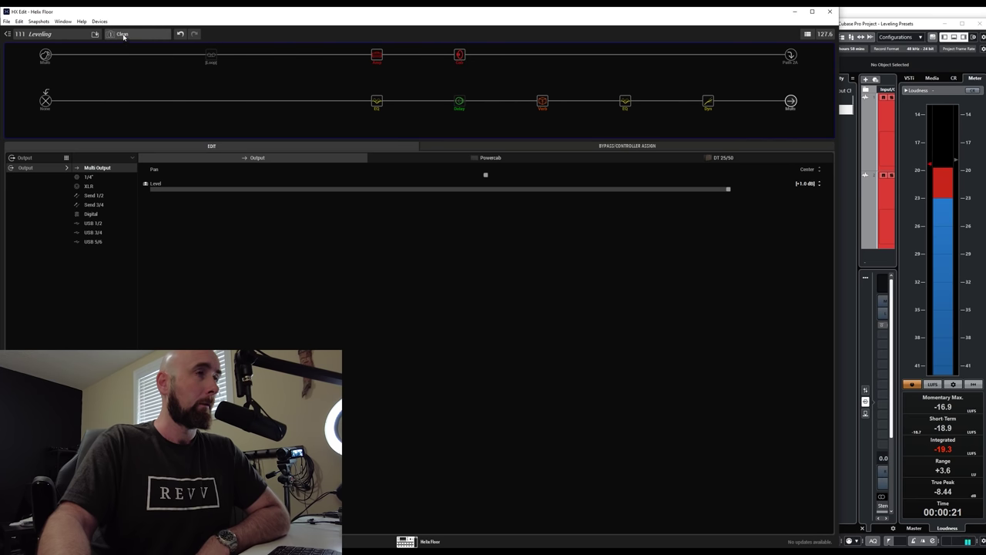
click(122, 35)
click(124, 53)
click(122, 35)
click(125, 45)
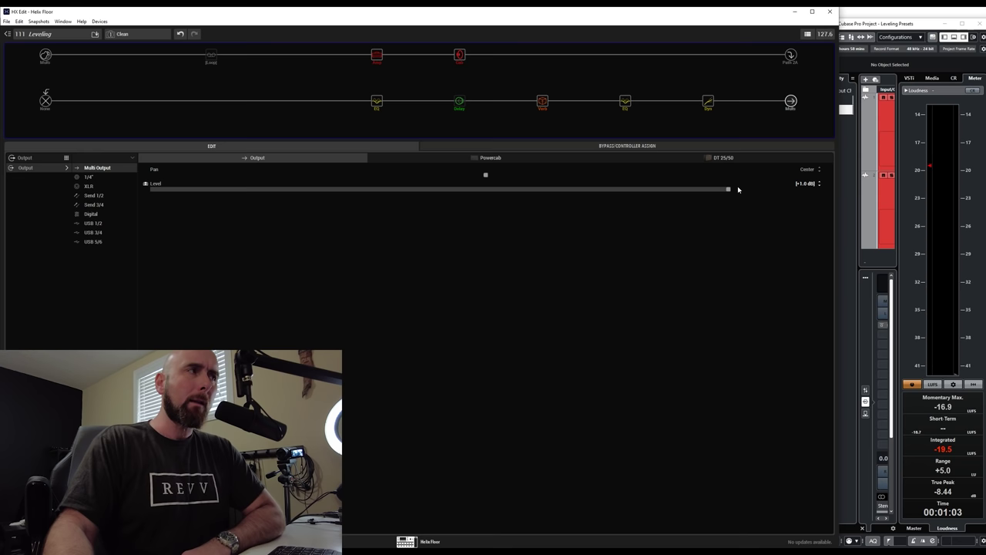
Recall the OD snapshot and raise its multi output Level to +0.7 dB
click(138, 34)
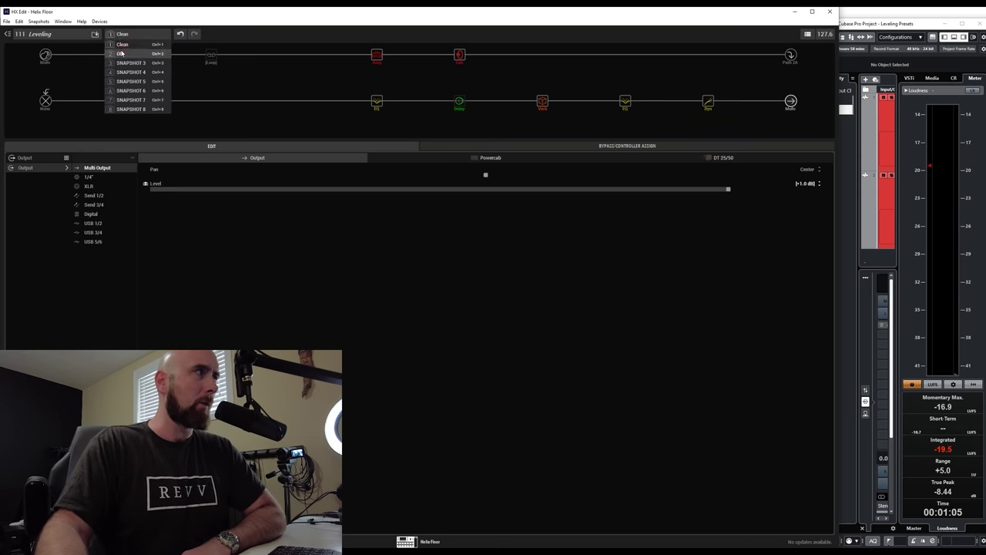
click(127, 52)
scroll(742, 192, up, 5)
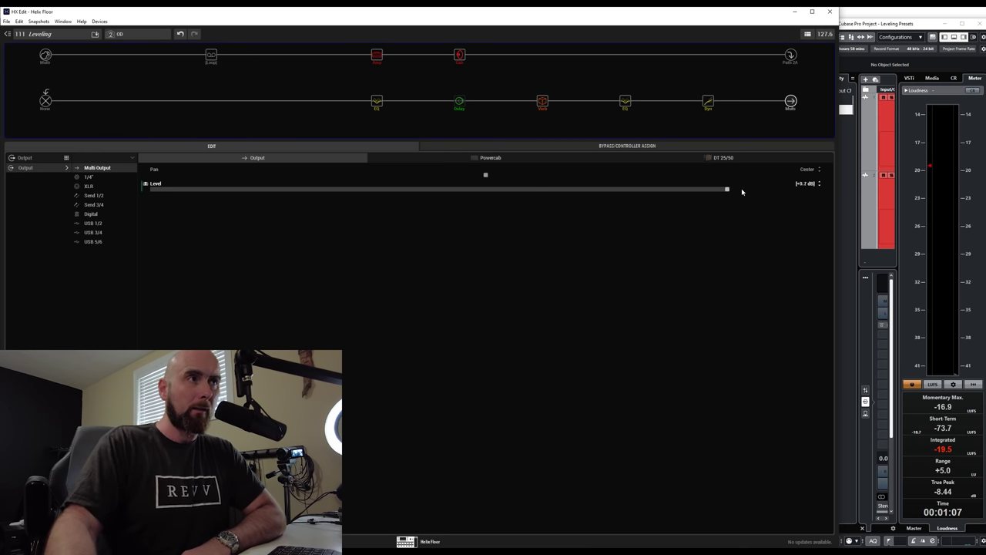
Open the Matchstick Ch2 amp's settings, restart the Cubase loudness measurement and return to HX Edit
click(377, 55)
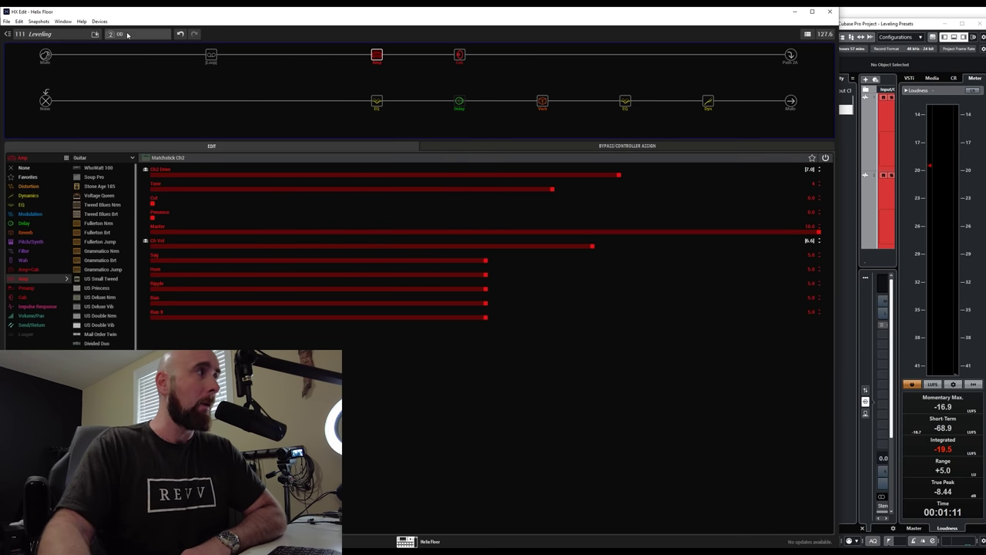
click(979, 393)
click(980, 393)
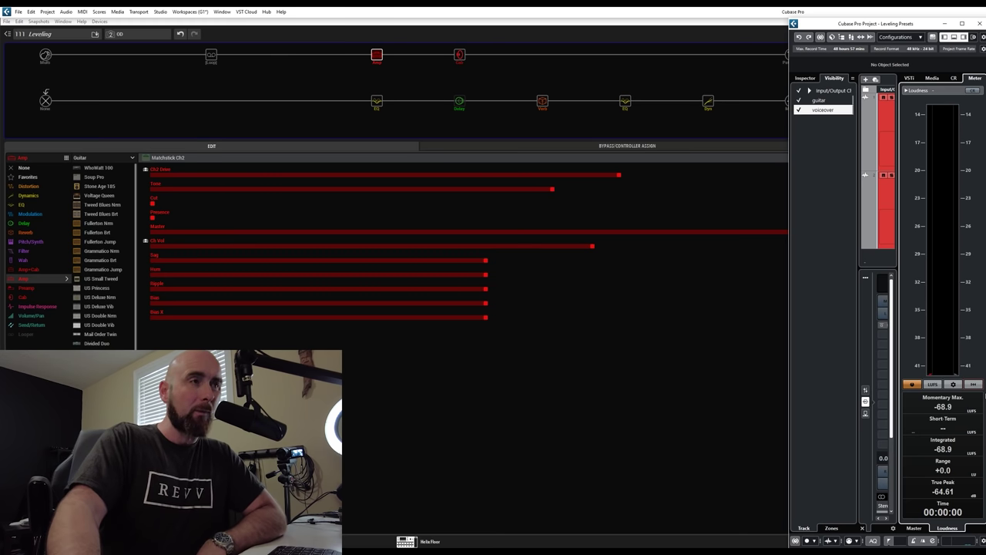
click(595, 356)
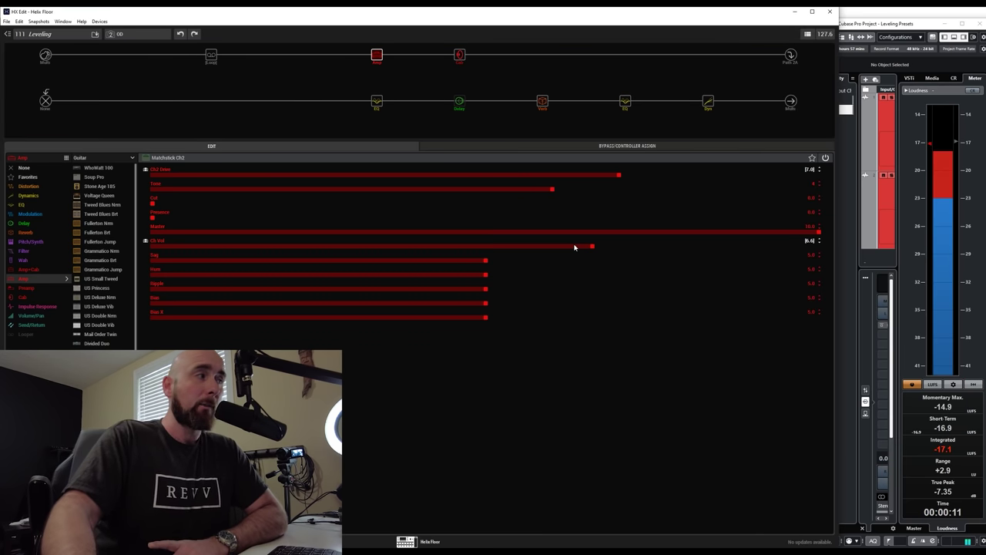
Lower the OD snapshot's amp Ch Vol in stages to 5.6, restarting the Cubase loudness measurement between adjustments
scroll(574, 247, down, 5)
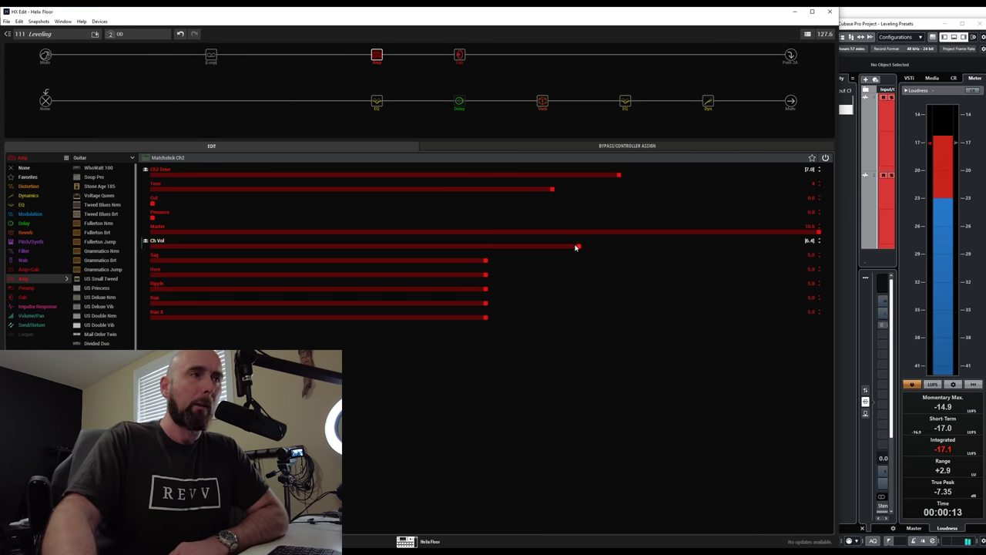
scroll(575, 247, down, 2)
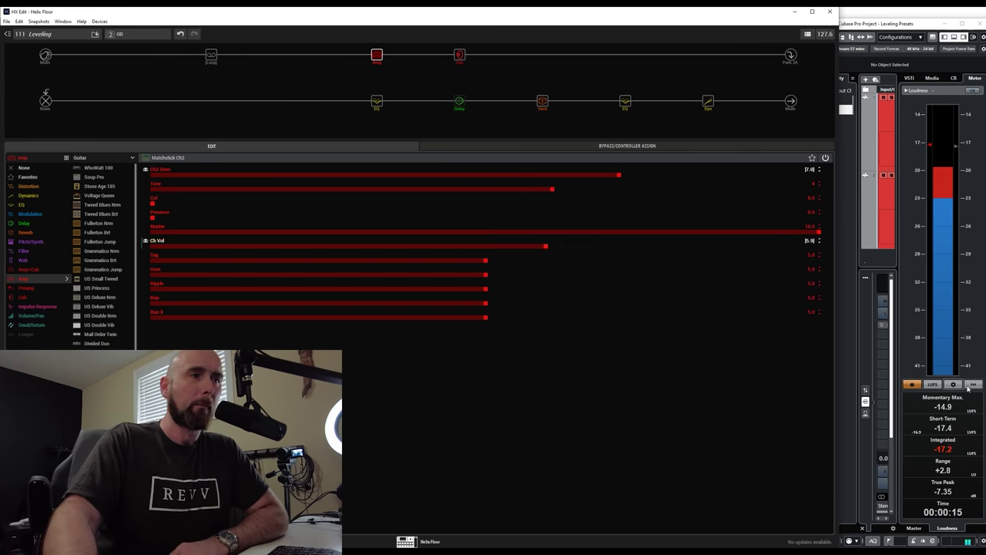
key(alt+Tab)
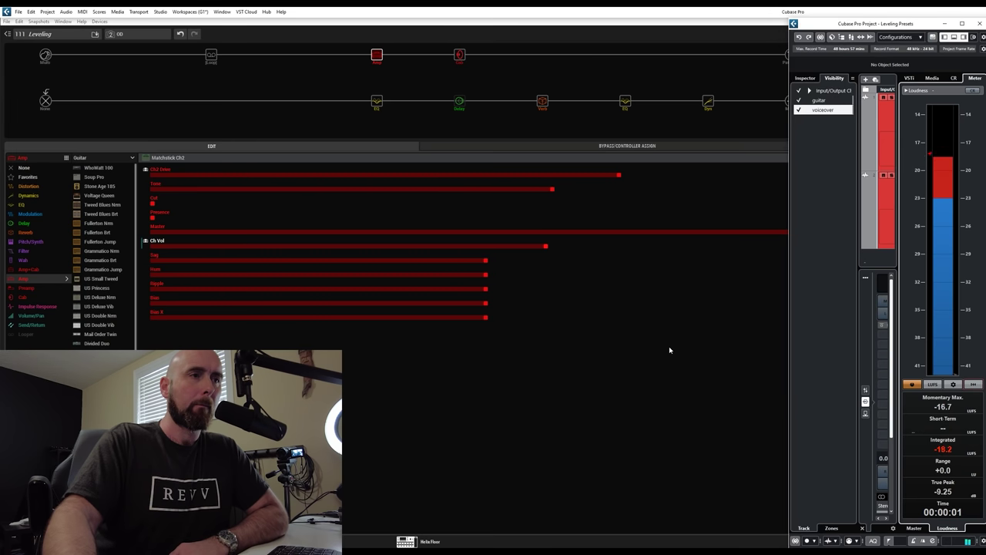
click(669, 349)
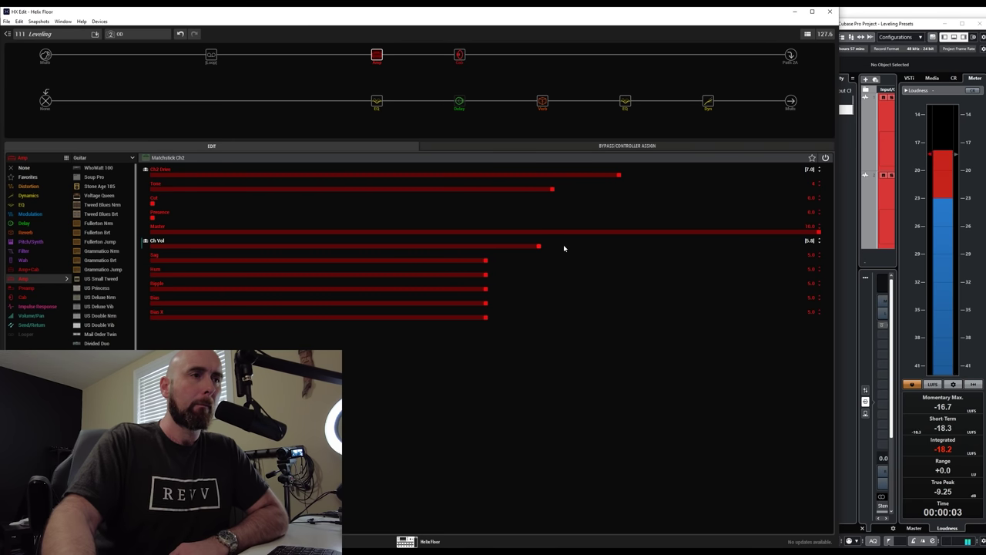
key(alt+Tab)
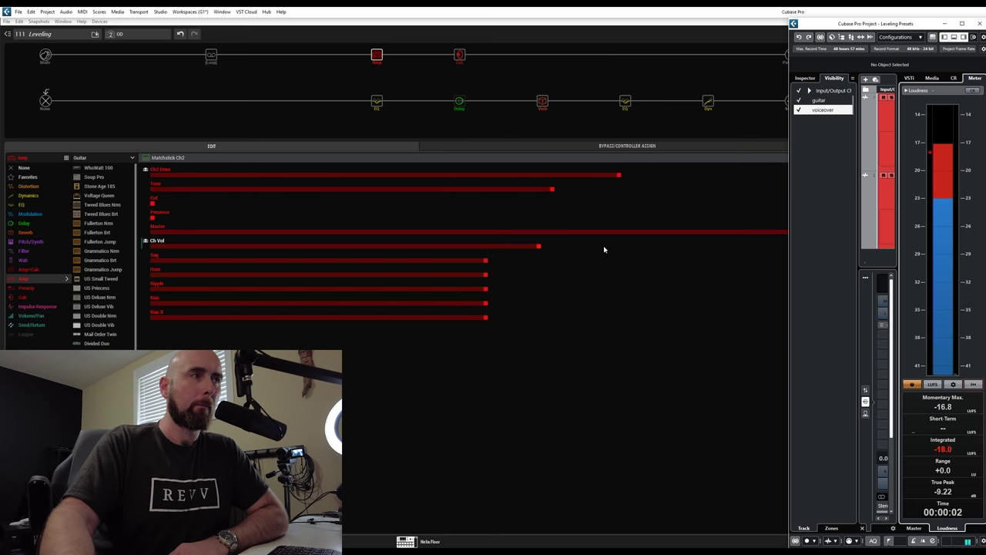
key(alt+Tab)
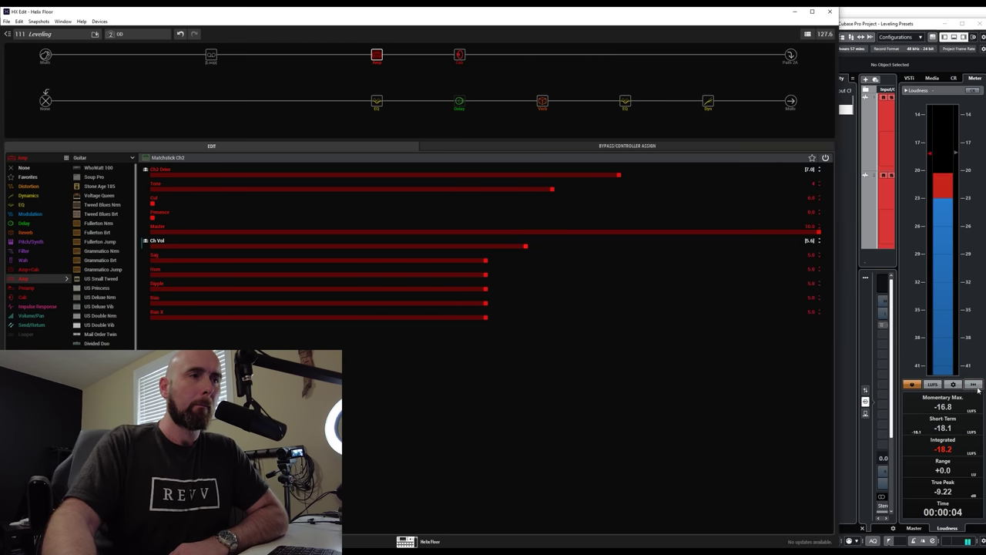
Reduce the OD snapshot's amp Ch Vol further to 5.2 and restart the loudness measurement to check it
key(alt+Tab)
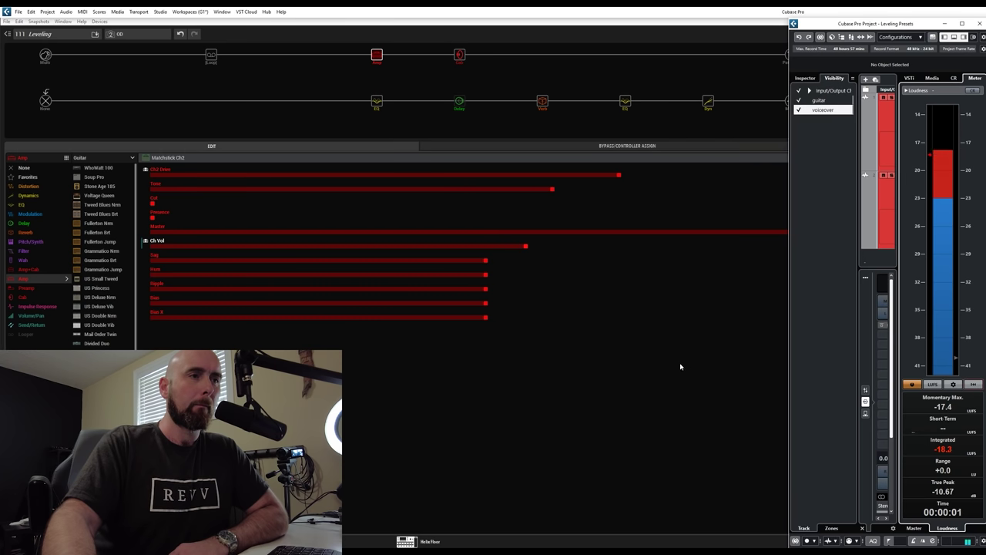
drag(529, 249, 514, 249)
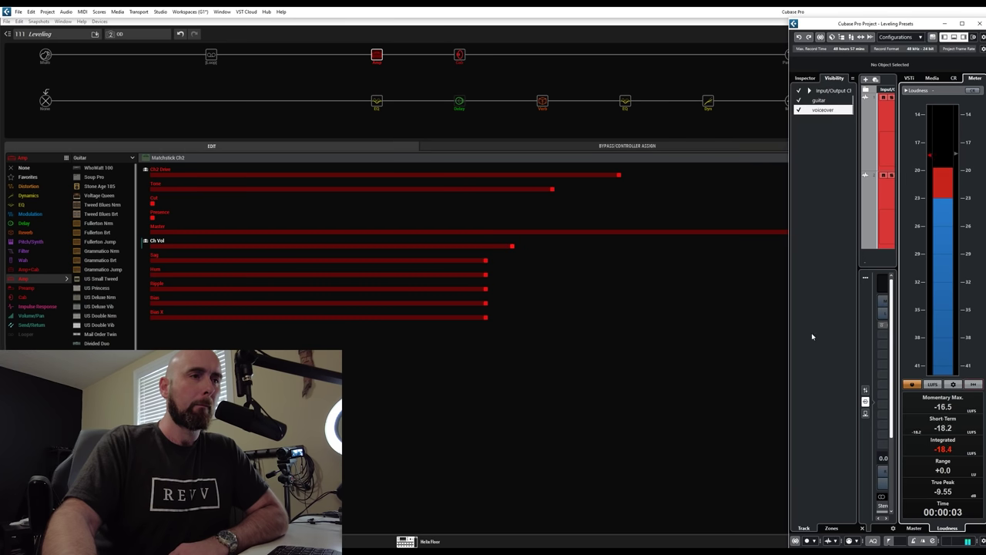
key(alt+Tab)
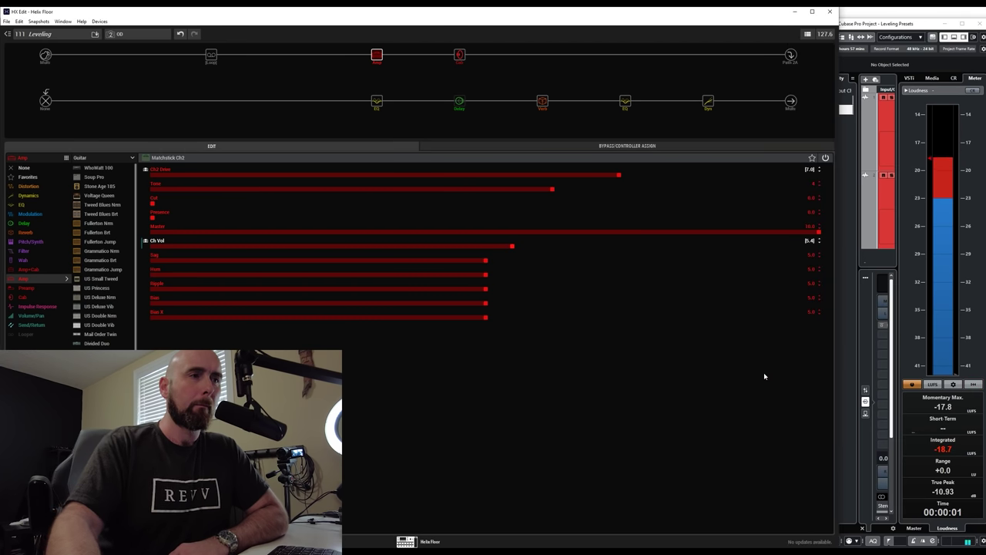
drag(515, 249, 507, 248)
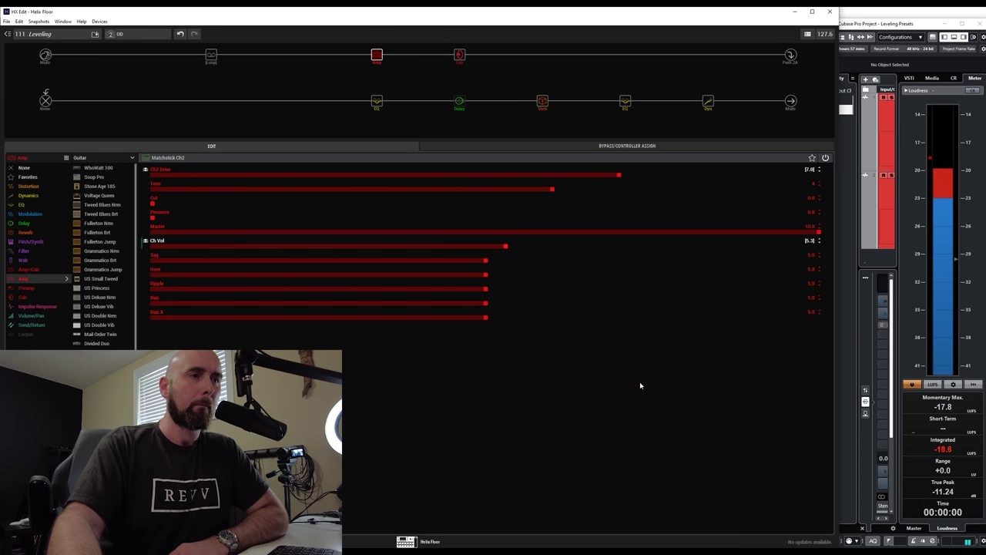
drag(505, 247, 499, 247)
click(970, 383)
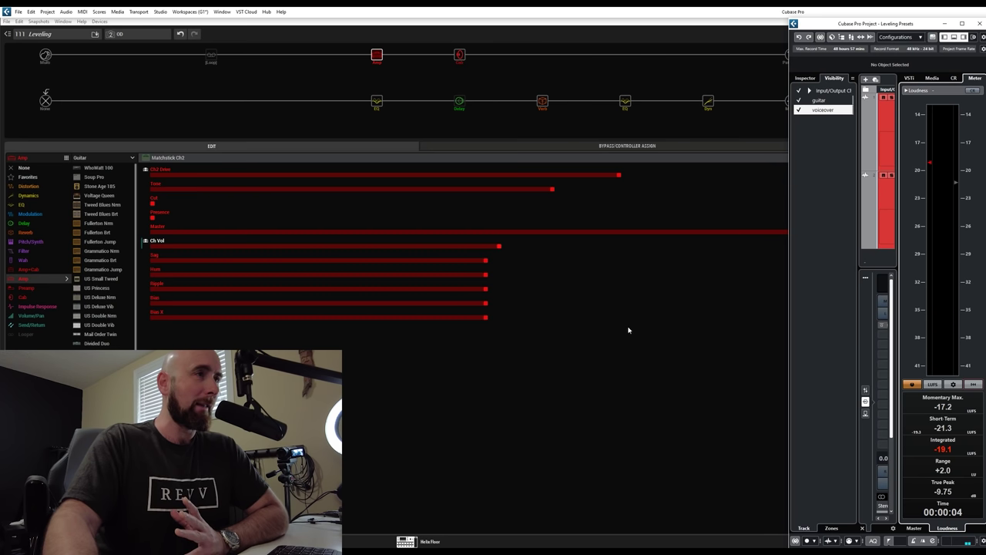
Switch from OD to Clean, back to OD and again to Clean in HX Edit to compare the leveled snapshots
click(744, 295)
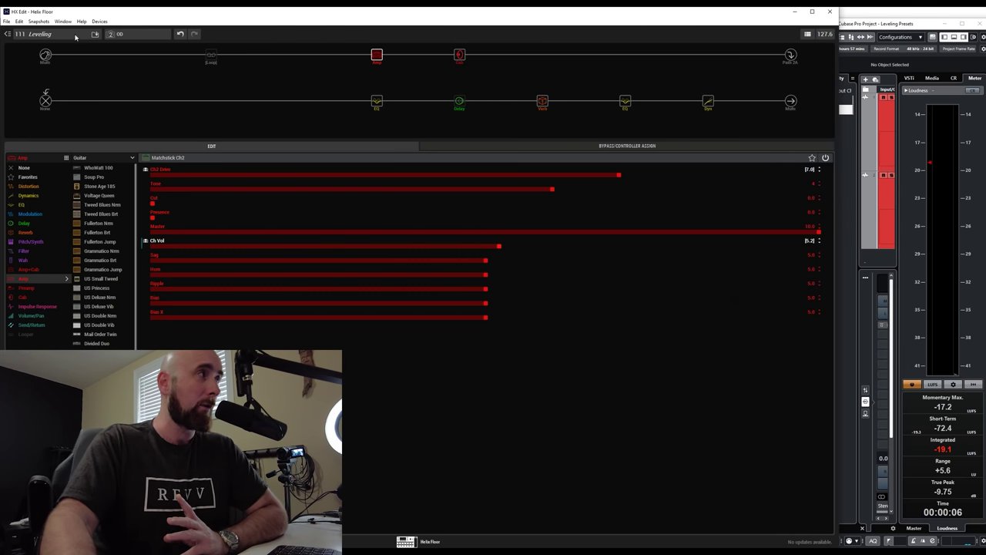
click(126, 35)
click(120, 46)
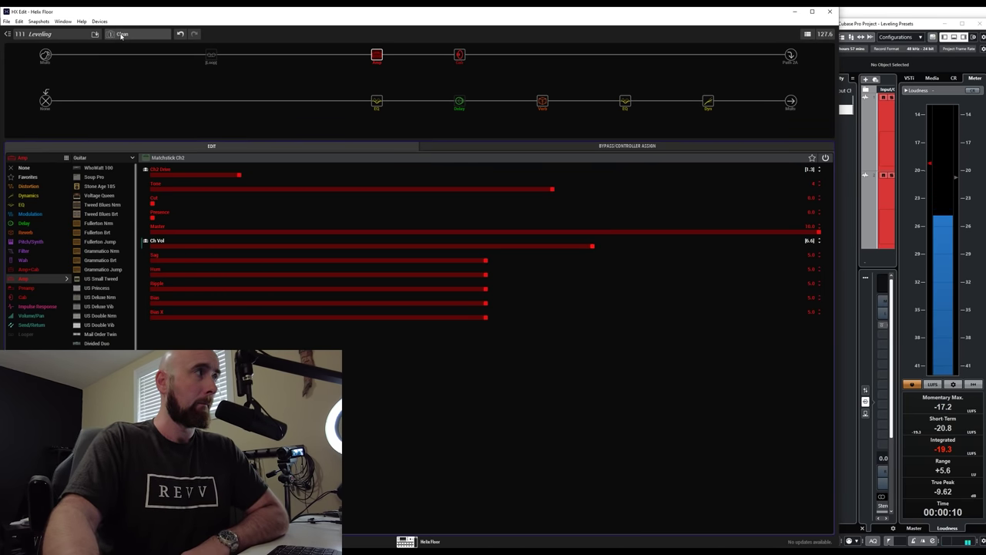
click(121, 35)
click(121, 53)
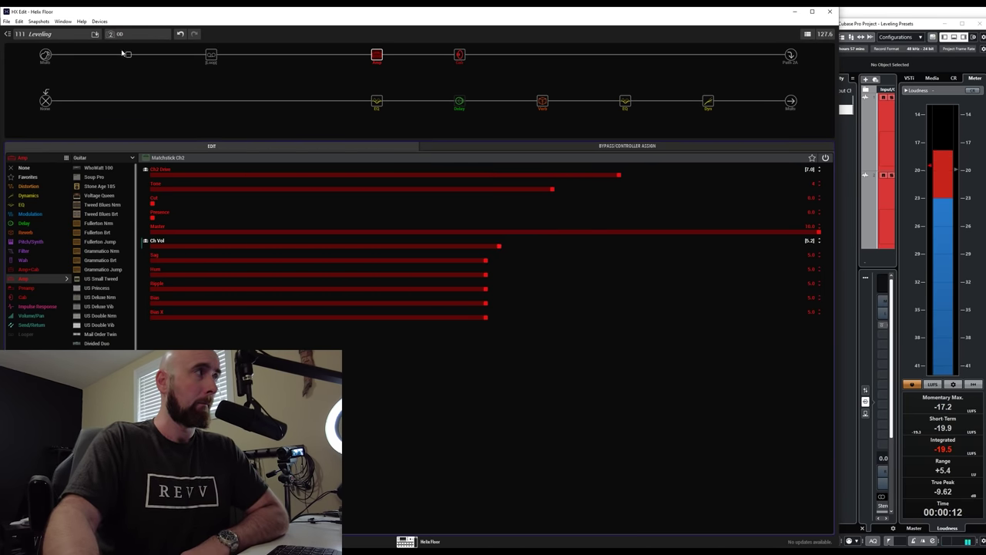
click(121, 36)
click(122, 44)
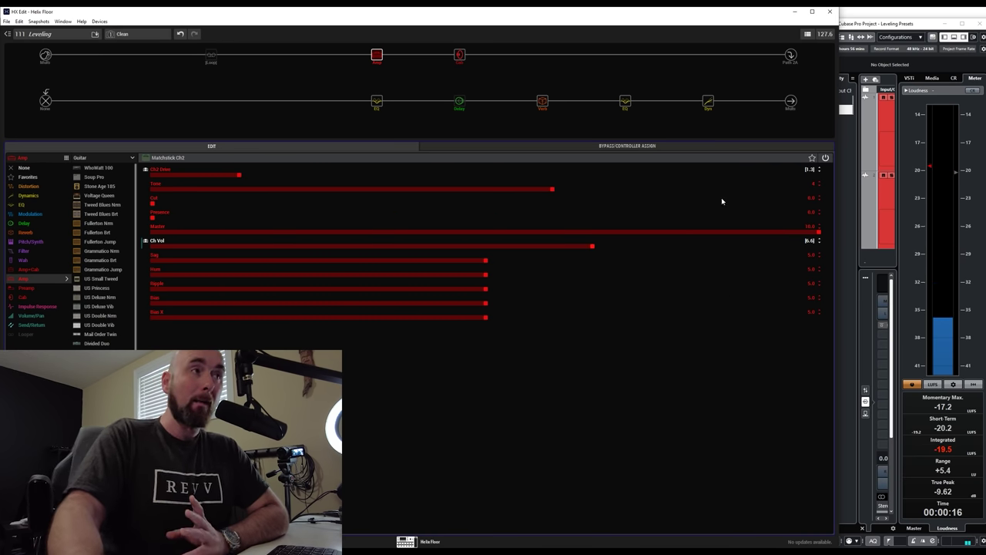
Raise the Level of the Low/High Shelf EQ before the delay to +12.0 dB in the Clean snapshot
mouse_move(708, 107)
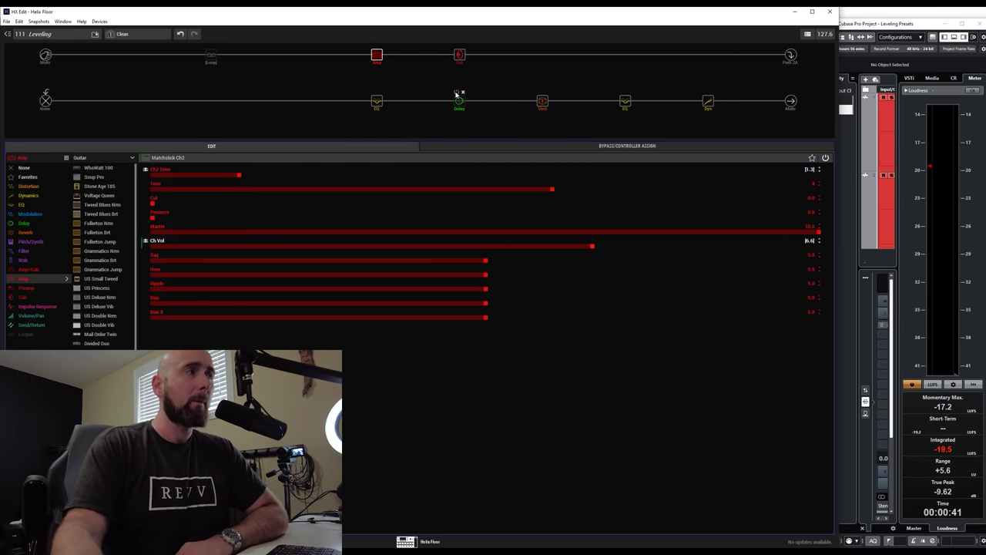
click(377, 100)
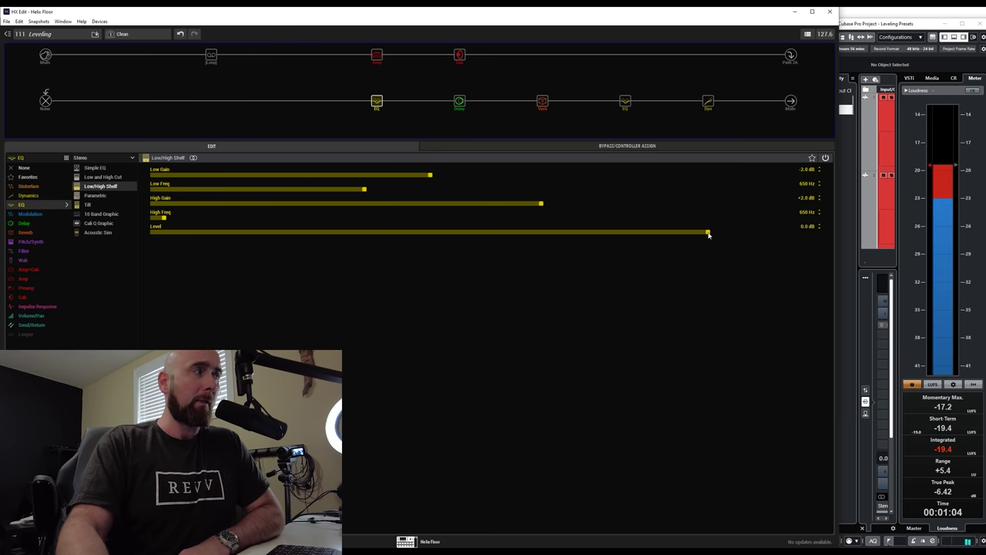
drag(708, 235, 820, 236)
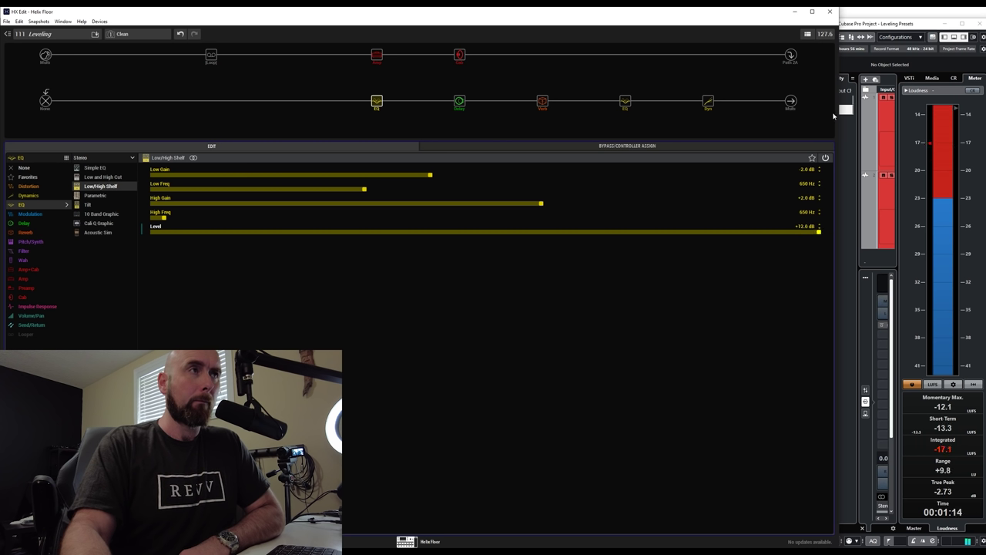
Check the boosted signal on Cubase's Master meter, switch back to its Loudness meter and return to the signal chain in HX Edit
click(929, 26)
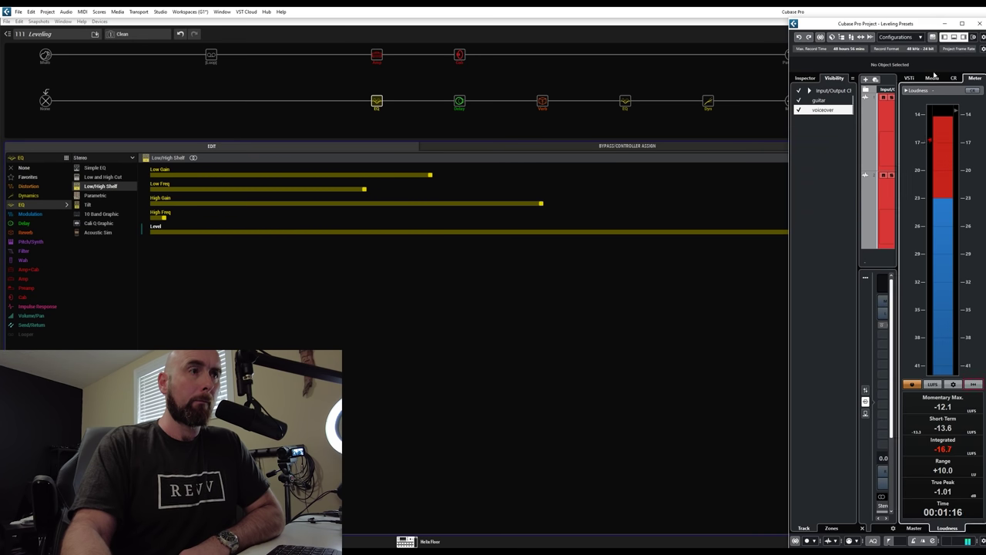
click(921, 528)
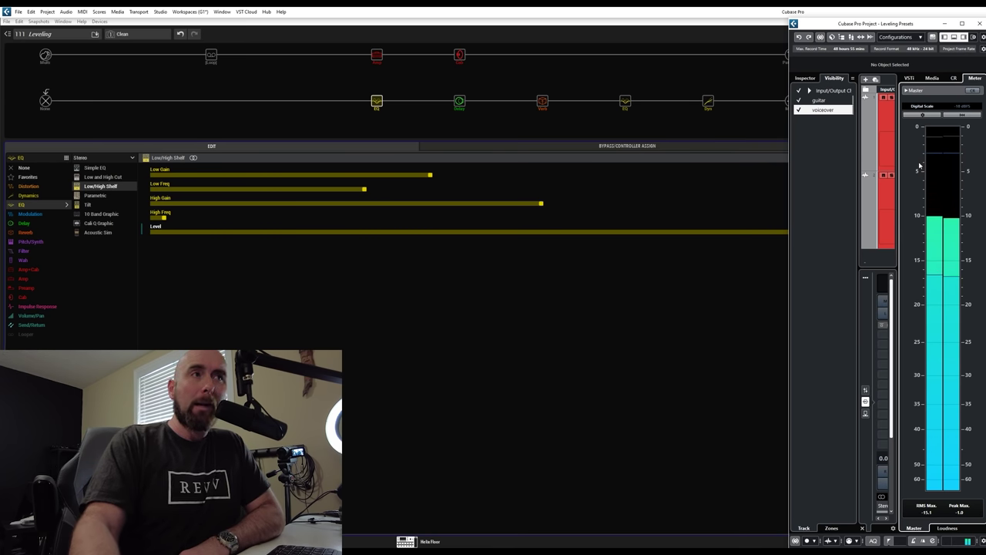
click(952, 527)
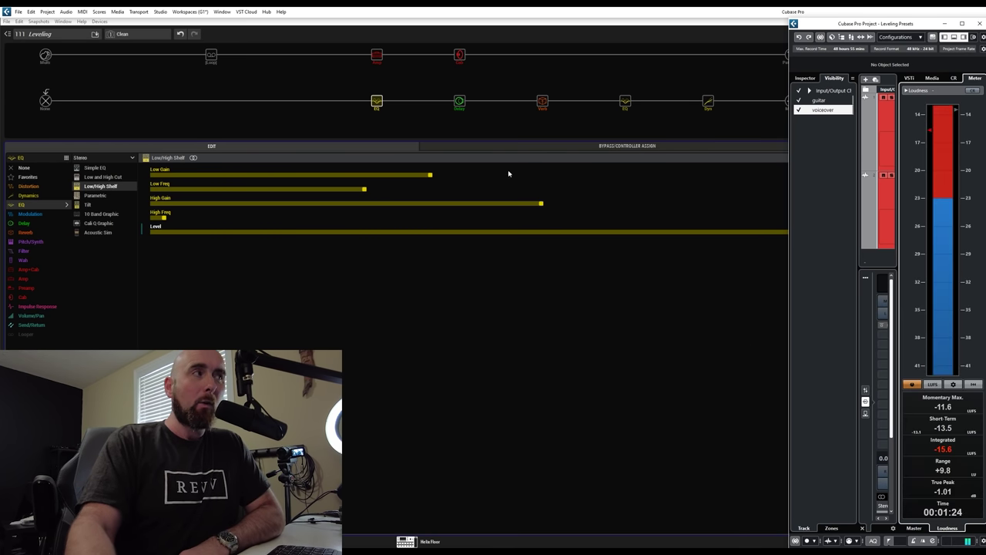
click(452, 162)
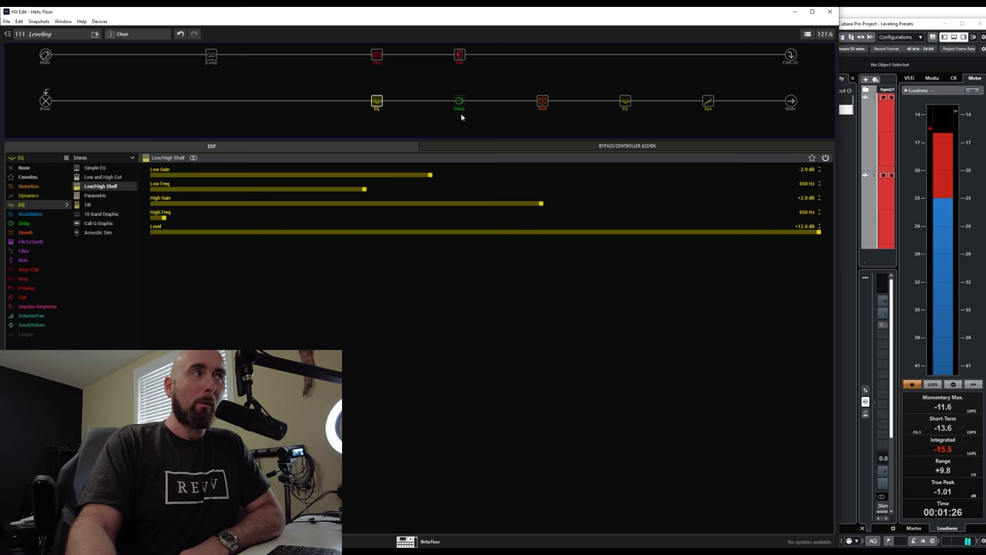
mouse_move(457, 97)
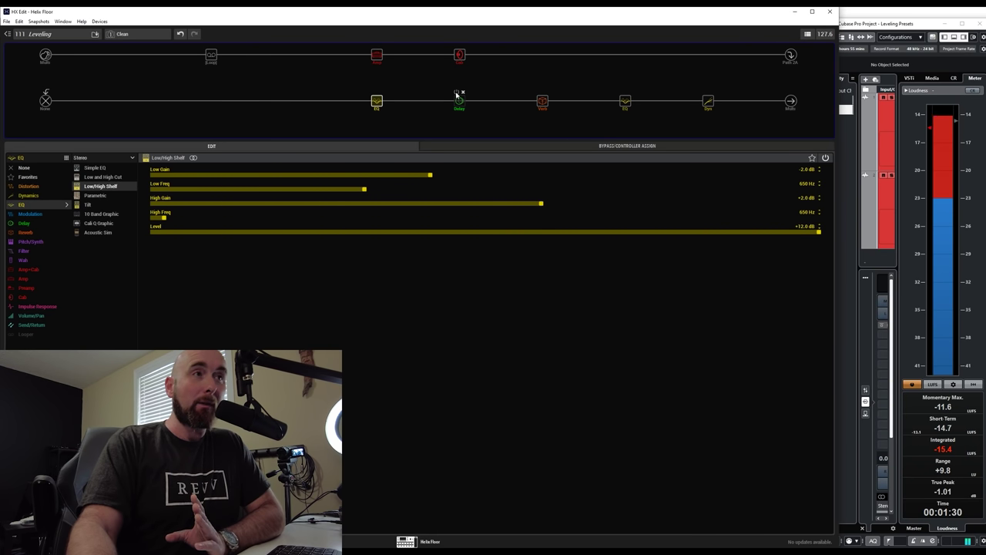
Switch the Delay block back on and try its Headroom at +12.0 dB before resetting it to 0.0 dB
click(919, 534)
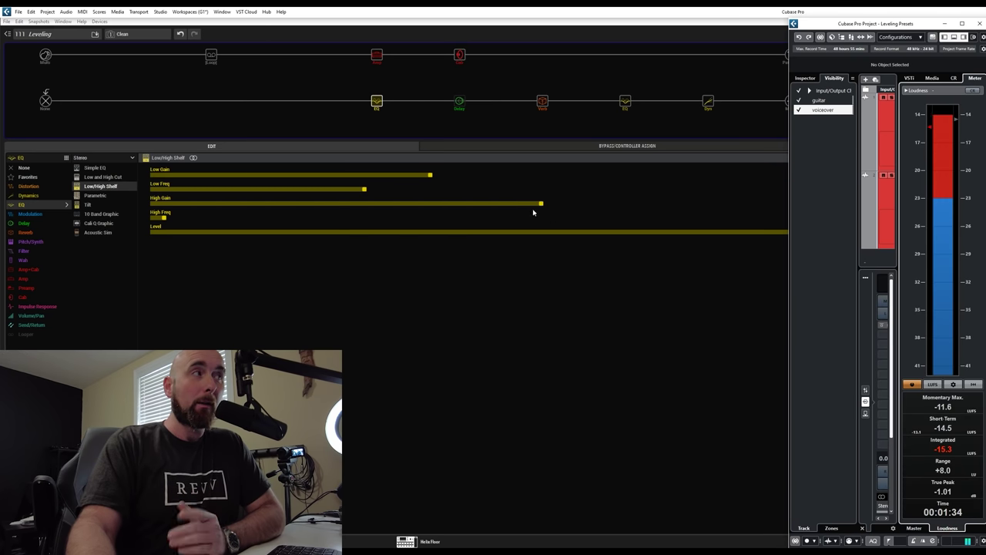
click(456, 94)
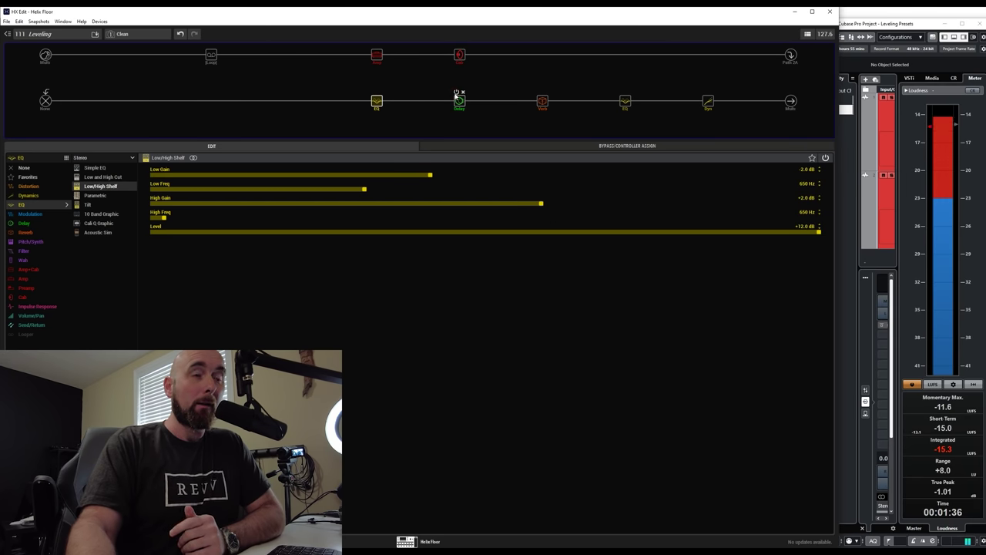
click(458, 99)
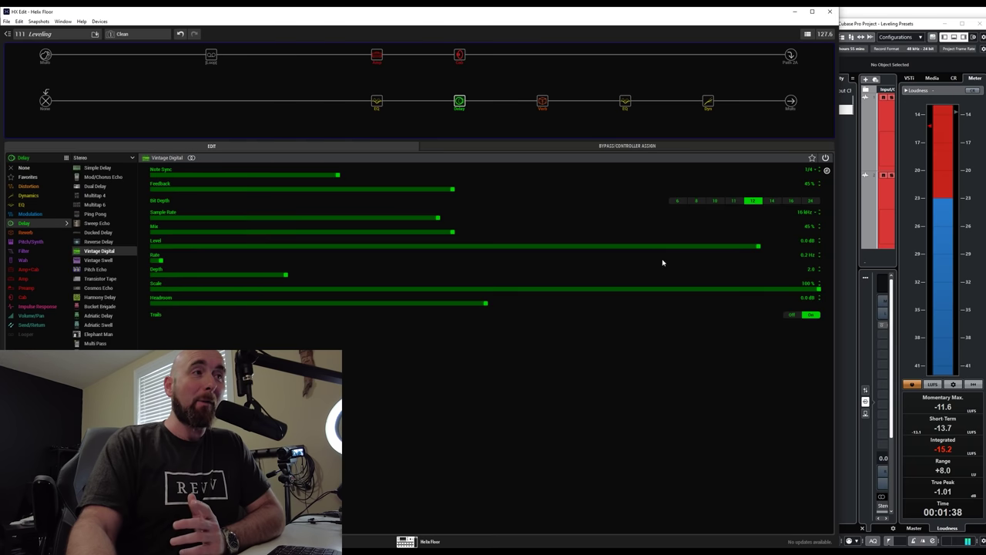
drag(487, 303, 822, 304)
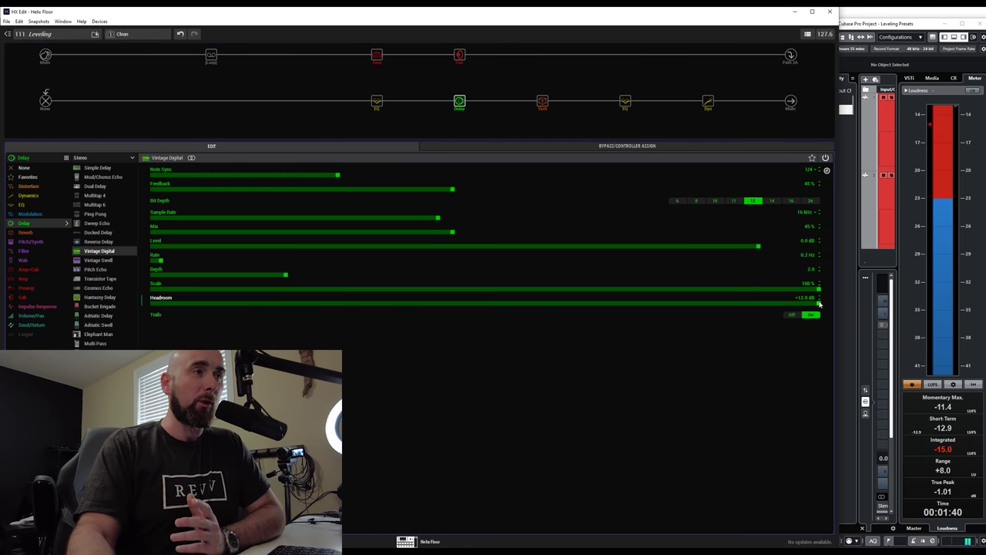
double_click(476, 304)
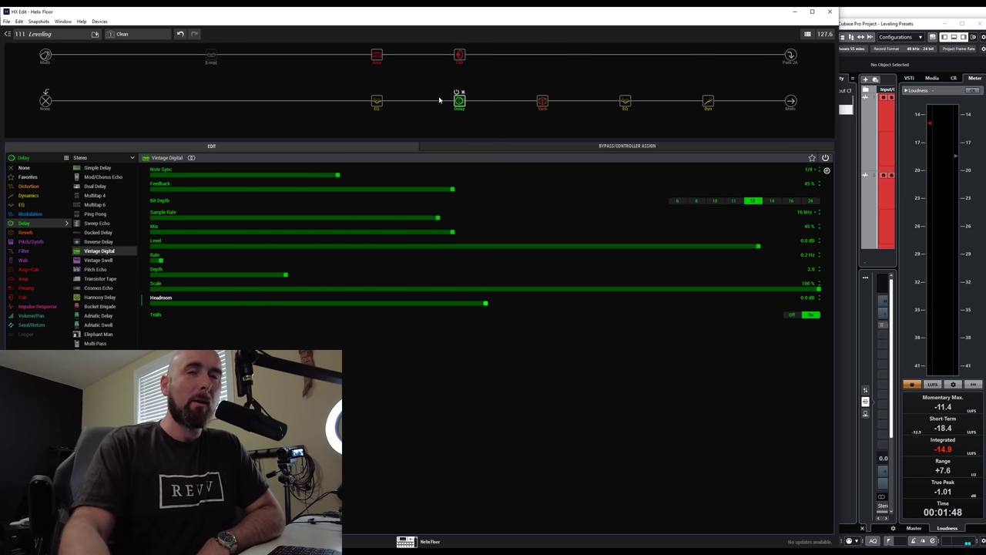
Reset the Level of the Low/High Shelf EQ before the delay to 0.0 dB
mouse_move(437, 98)
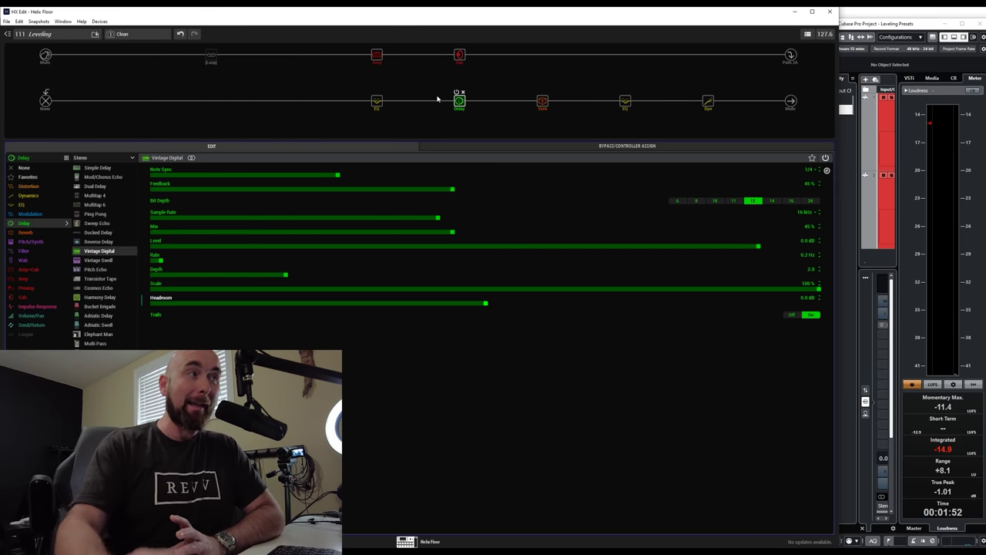
click(377, 101)
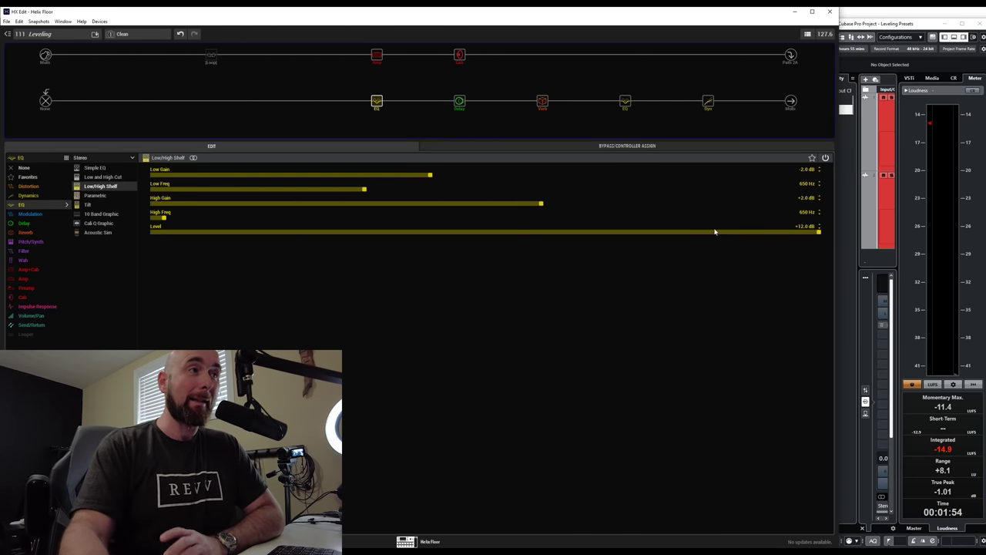
click(522, 231)
click(671, 231)
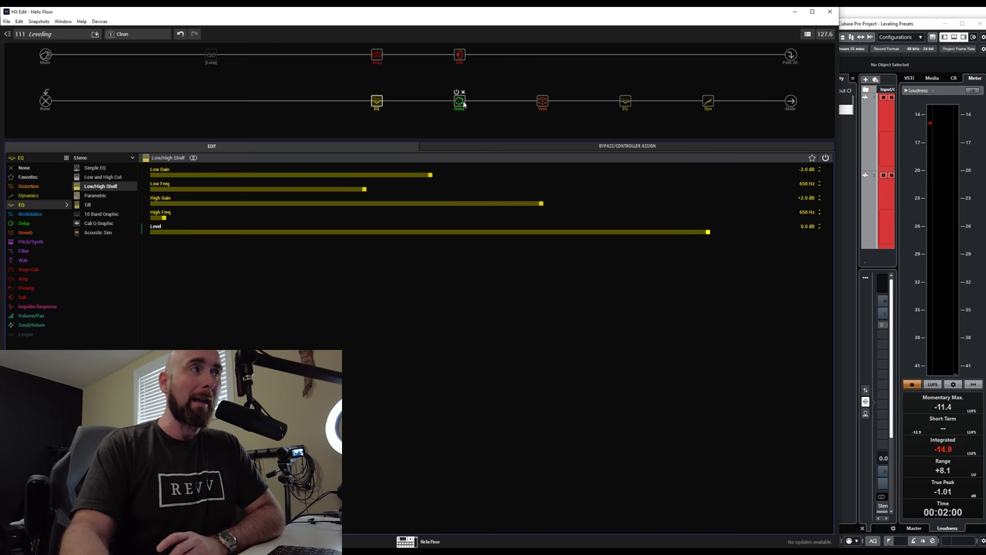
Raise the Level of the Room reverb block to +6.0 dB while watching the loudness meter
click(539, 106)
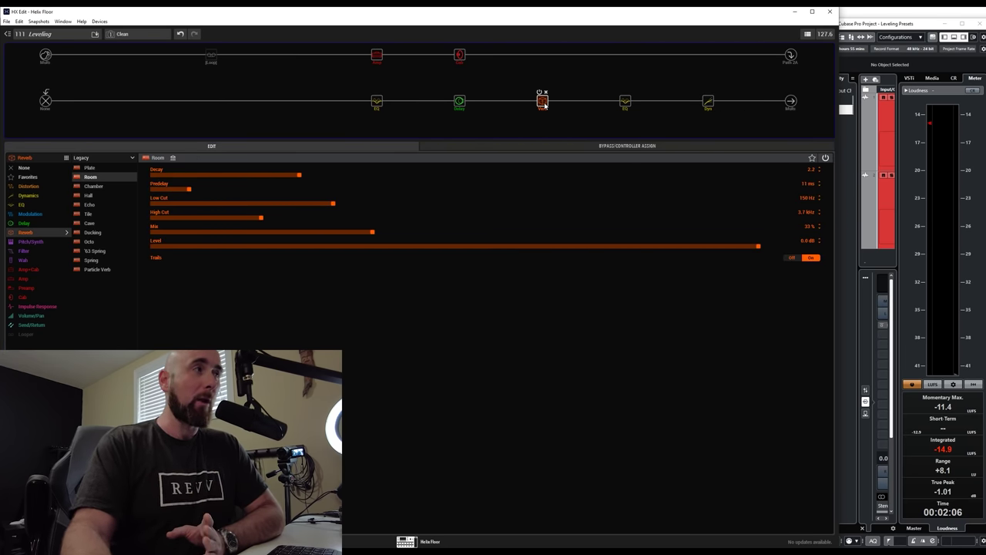
mouse_move(467, 107)
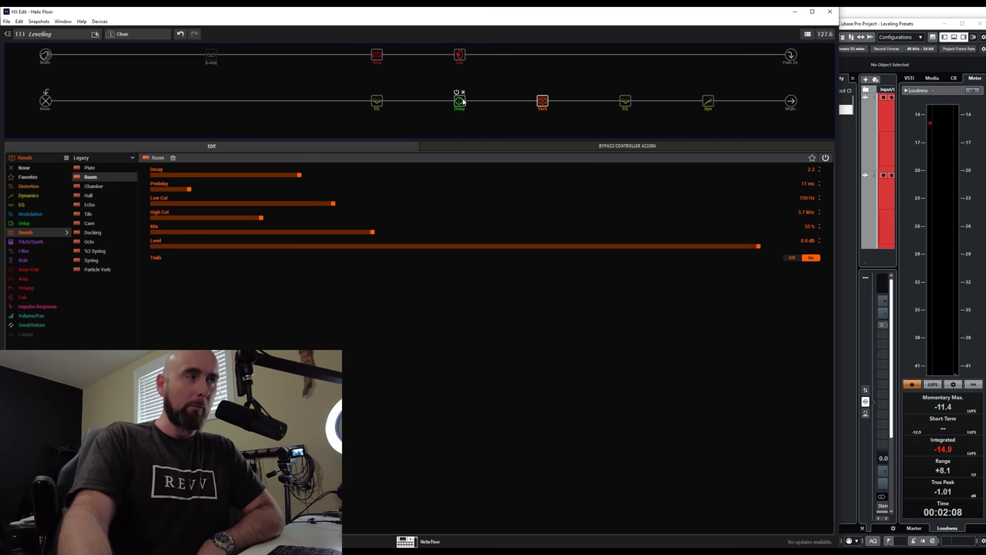
drag(763, 248, 838, 253)
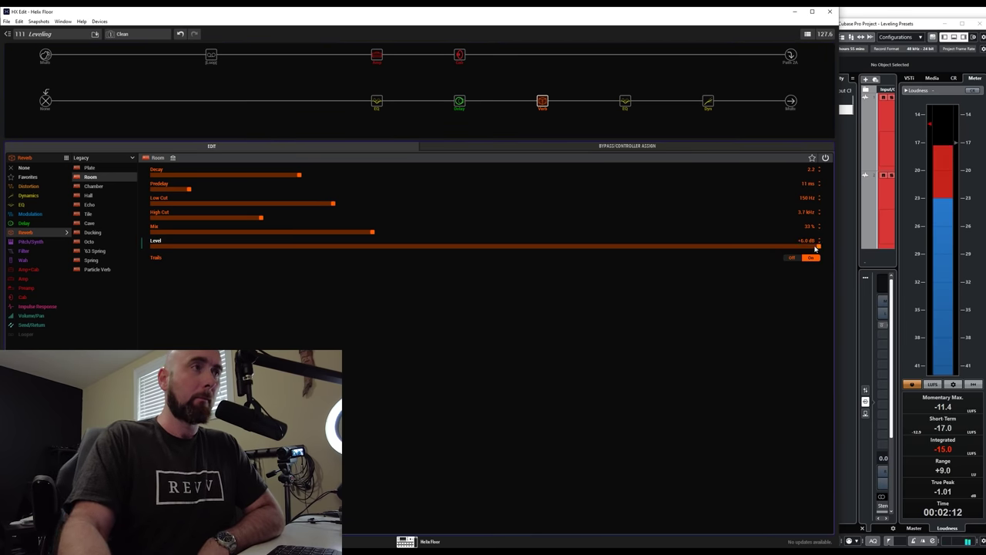
Adjust the Level of the Parametric EQ after the reverb and reset the Room reverb's Level to 0.0 dB
click(625, 101)
mouse_move(760, 330)
mouse_down()
mouse_move(823, 335)
mouse_move(775, 334)
mouse_up()
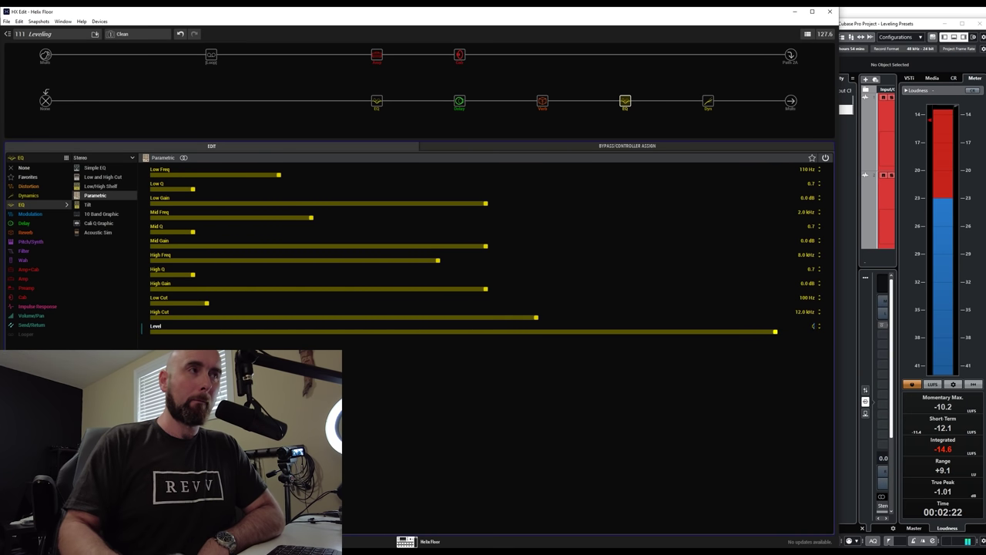
click(542, 101)
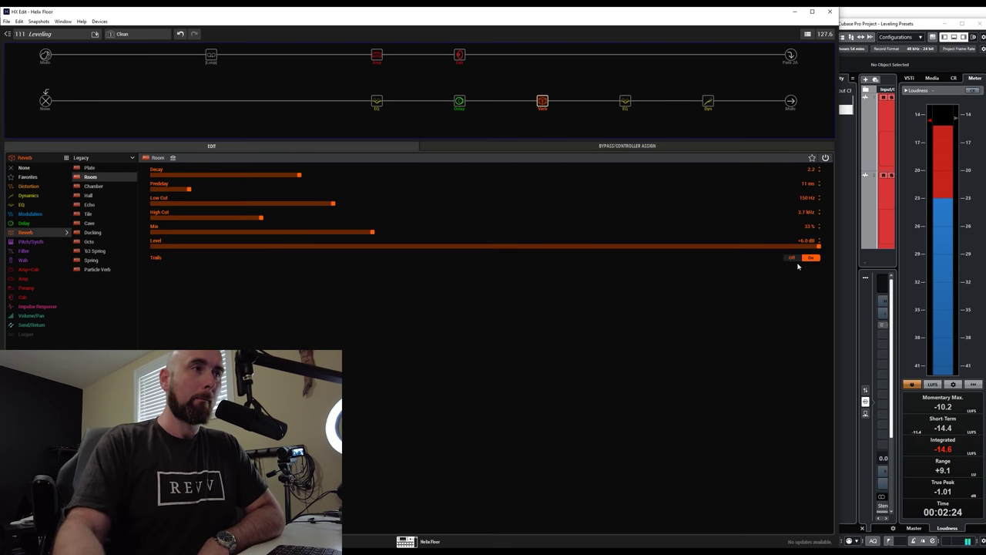
double_click(808, 241)
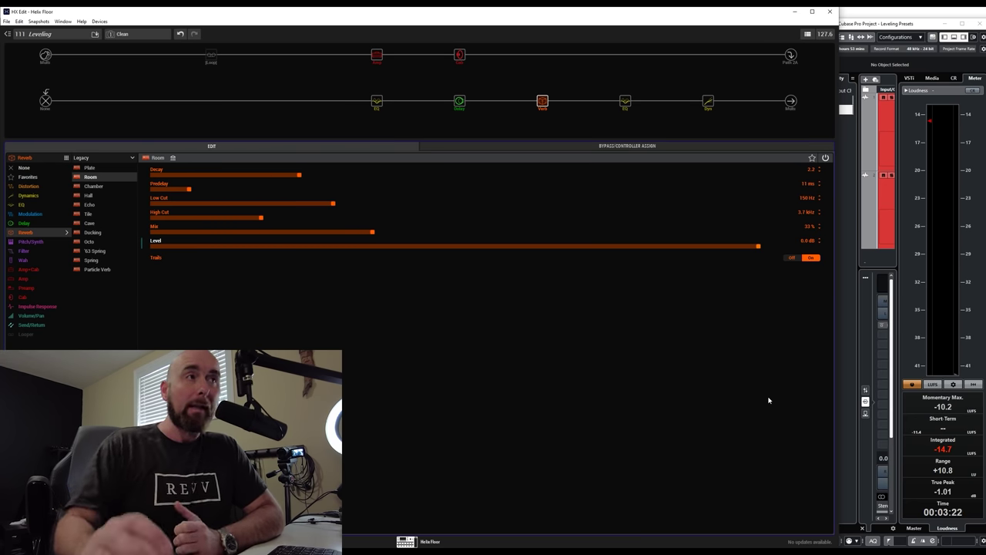
Open the settings of the Multi Output block at the end of the second signal path
click(791, 101)
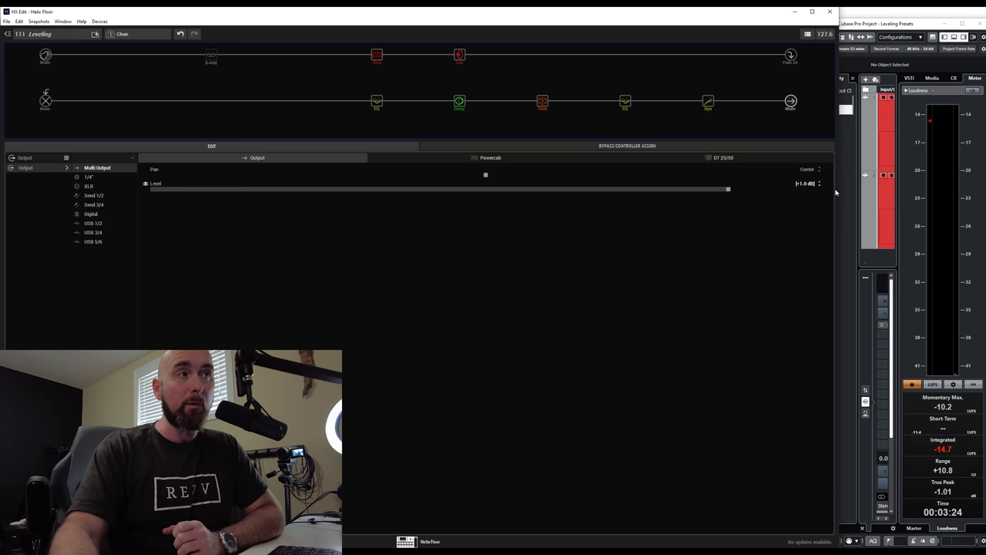